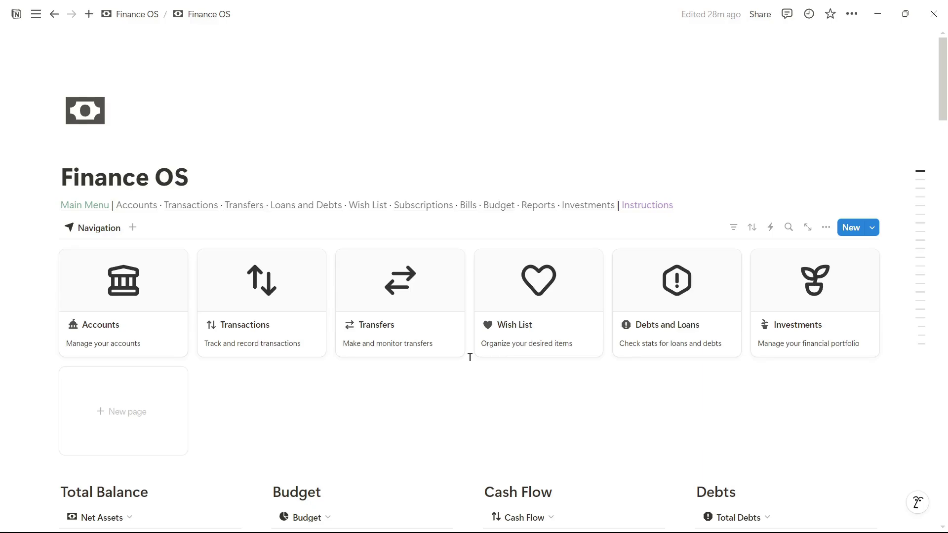
# Scroll down the Finance OS dashboard to show the Incomes and Expenses tables.
pyautogui.scroll(-10, 470, 357)
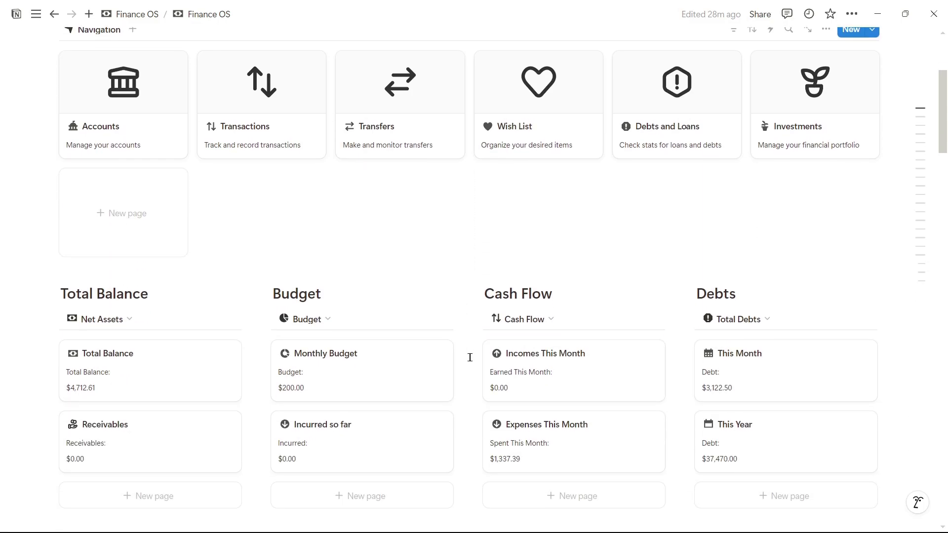
pyautogui.scroll(-3, 470, 358)
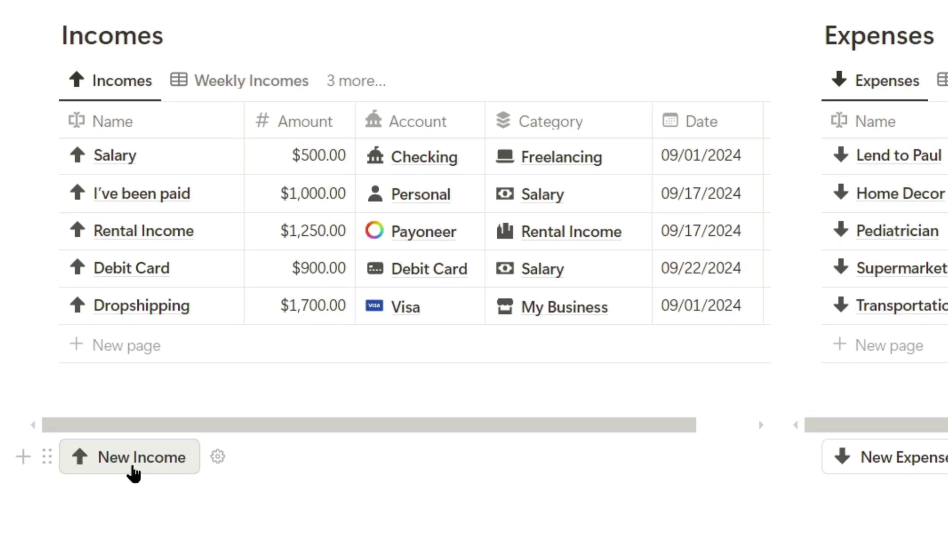
# Add a new income named Freelancing with a $1,000.00 amount.
pyautogui.click(133, 471)
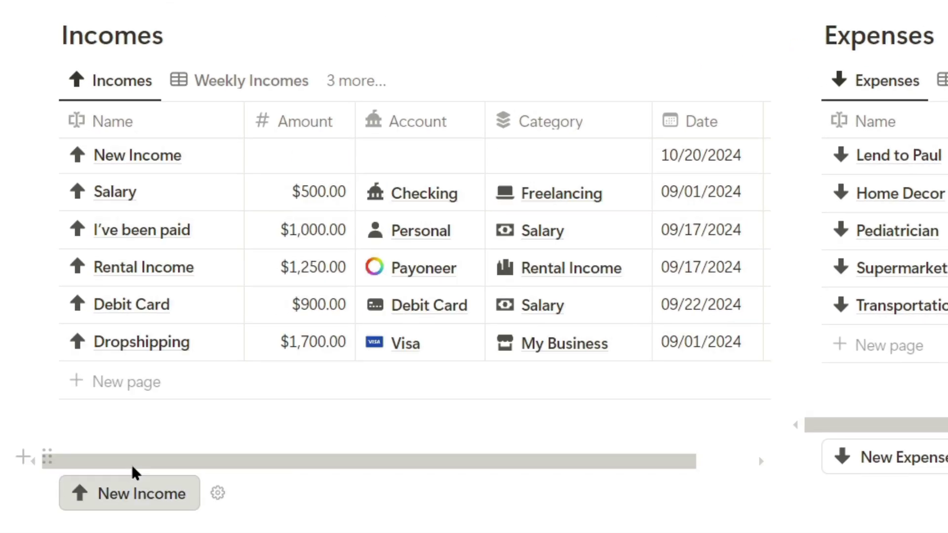
pyautogui.click(131, 148)
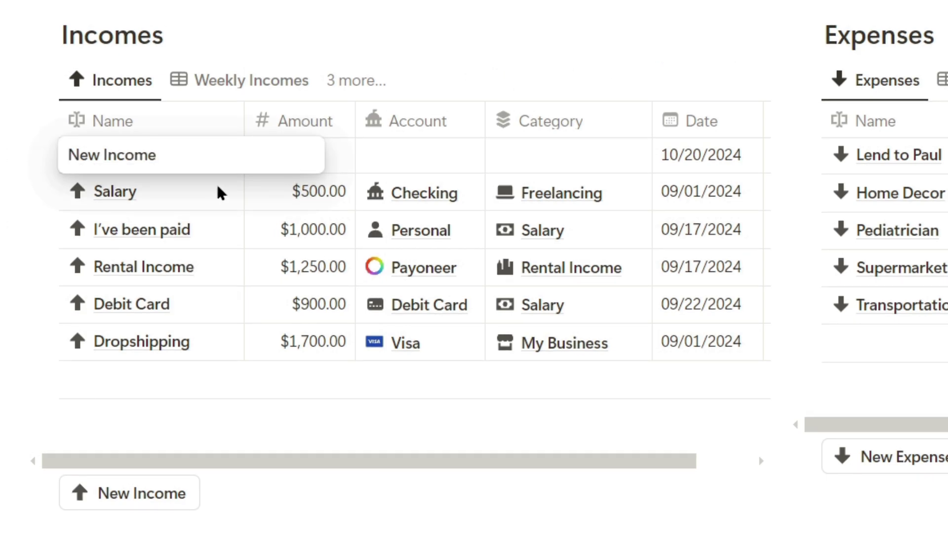
pyautogui.hotkey('ctrl', 'a')
pyautogui.write('Freelancing')
pyautogui.press('Return')
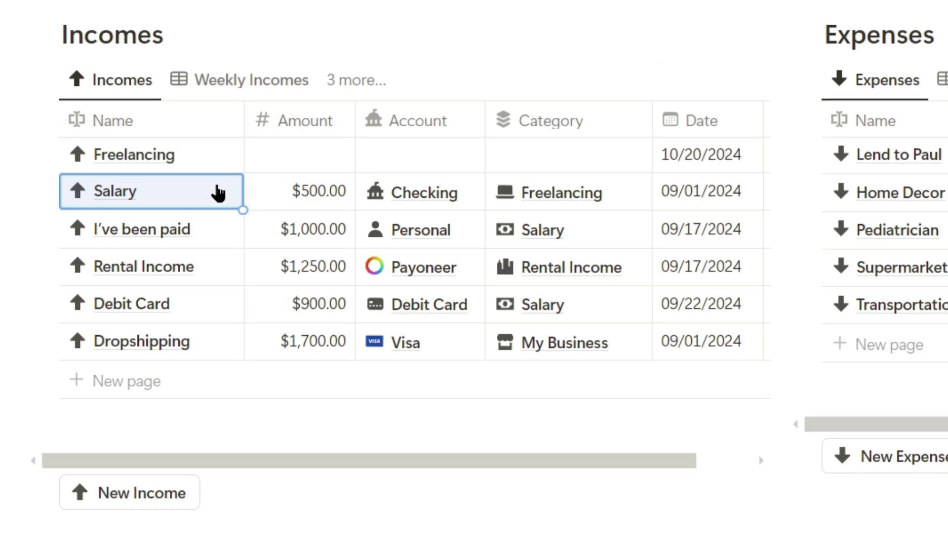
pyautogui.click(299, 154)
pyautogui.press('Return')
# Link the Freelancing income to the Personal account and the Freelancing category.
pyautogui.click(441, 157)
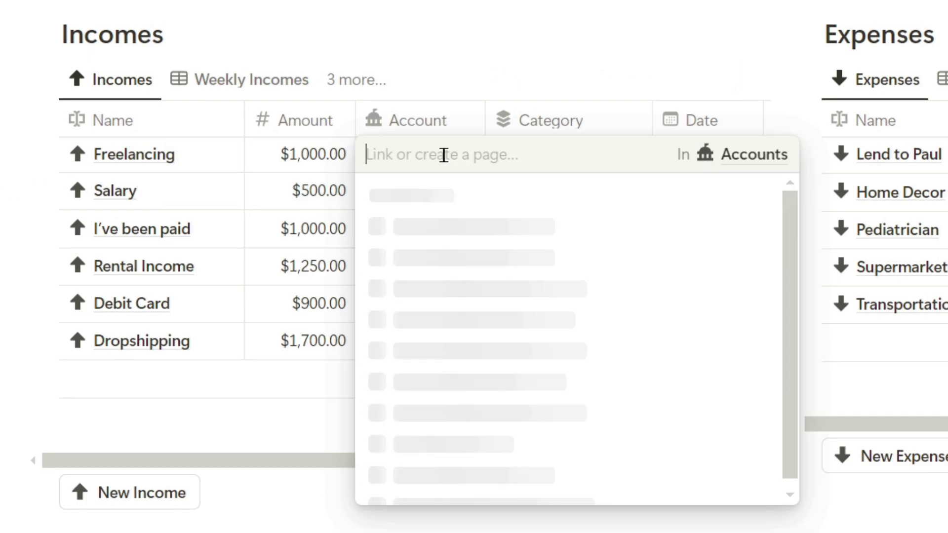
pyautogui.click(445, 239)
pyautogui.press('Escape')
pyautogui.click(558, 157)
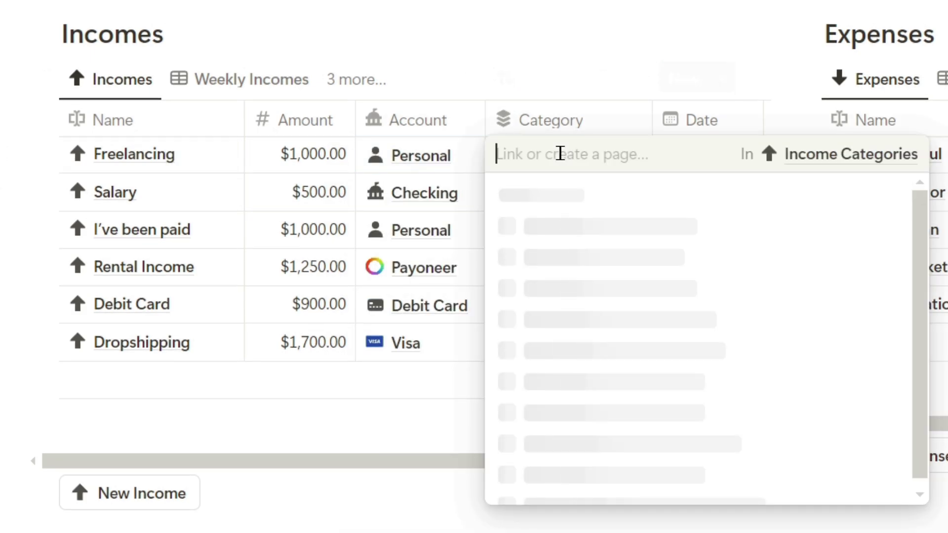
pyautogui.write('Freelancing')
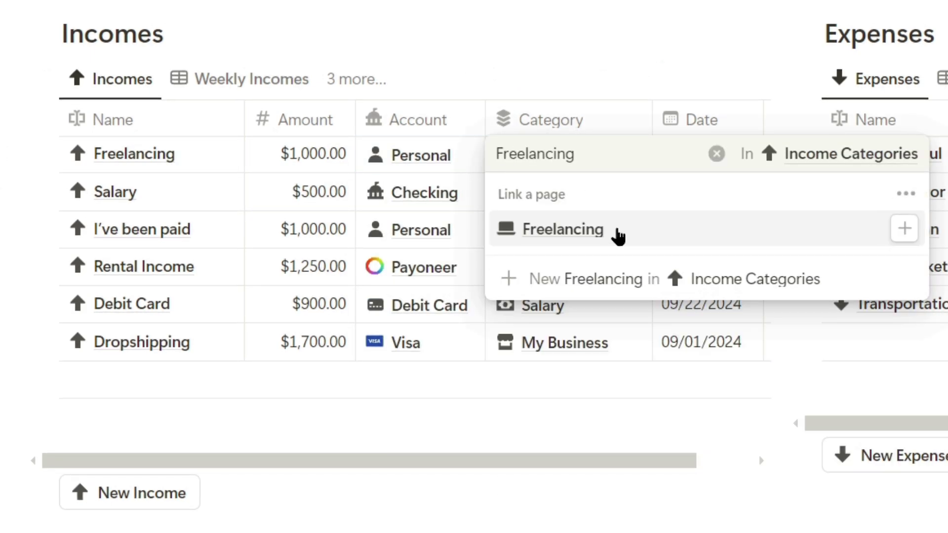
pyautogui.click(614, 228)
pyautogui.press('Escape')
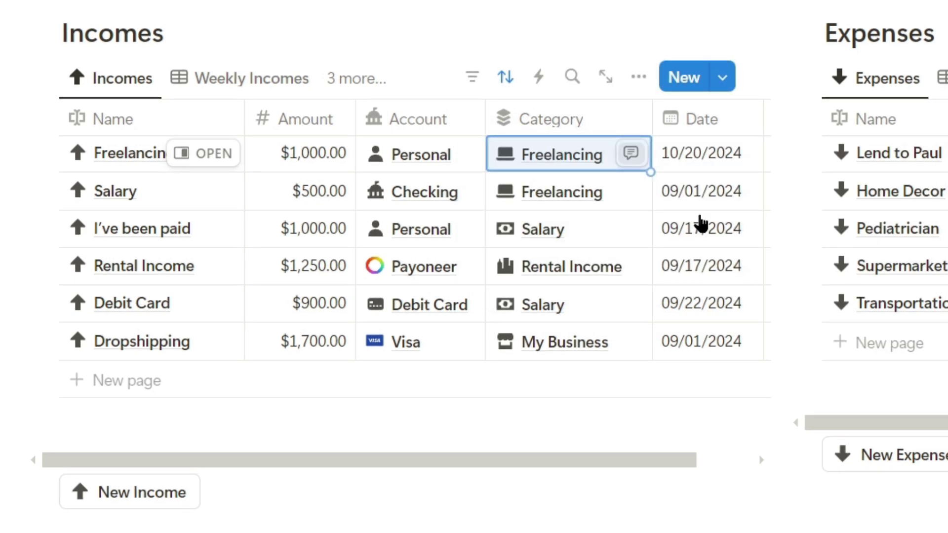
pyautogui.click(410, 35)
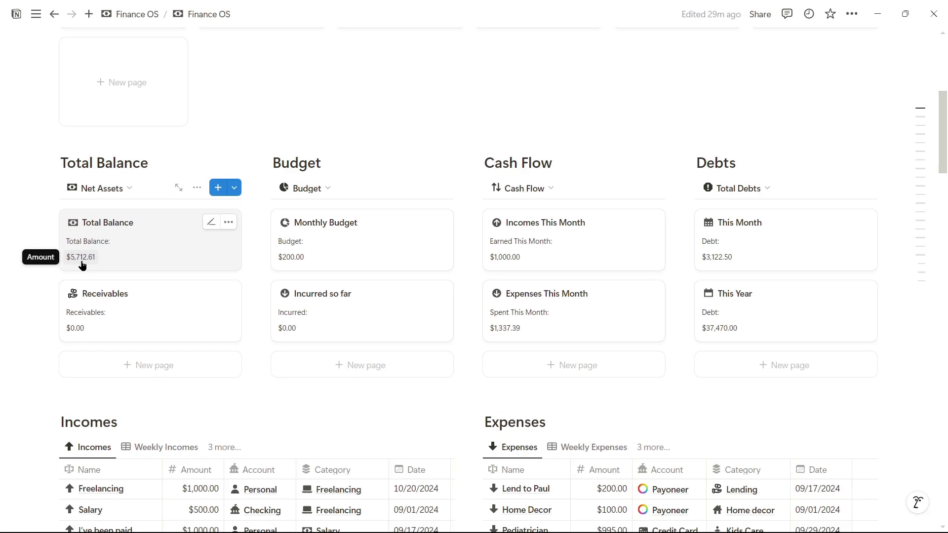
pyautogui.scroll(3, 82, 266)
pyautogui.click(195, 341)
pyautogui.scroll(-5, 196, 341)
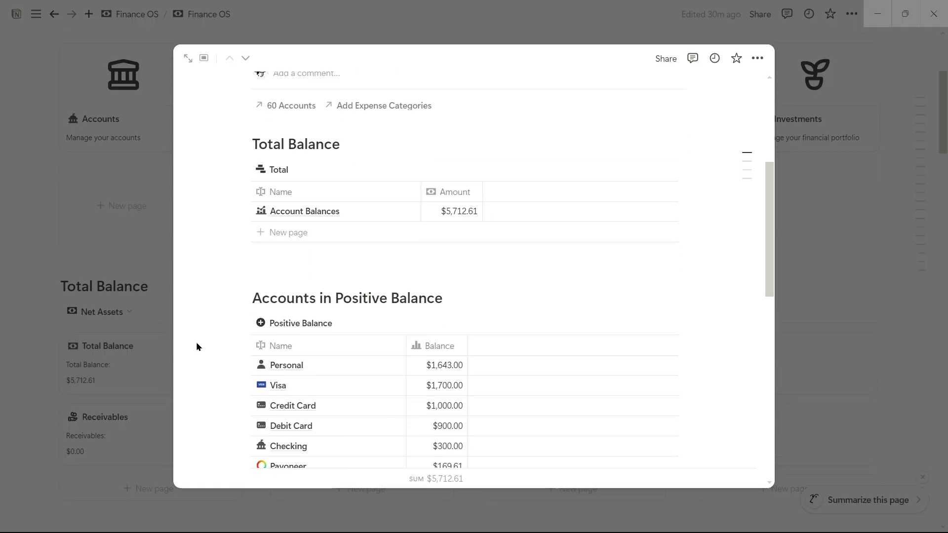
pyautogui.scroll(-3, 197, 341)
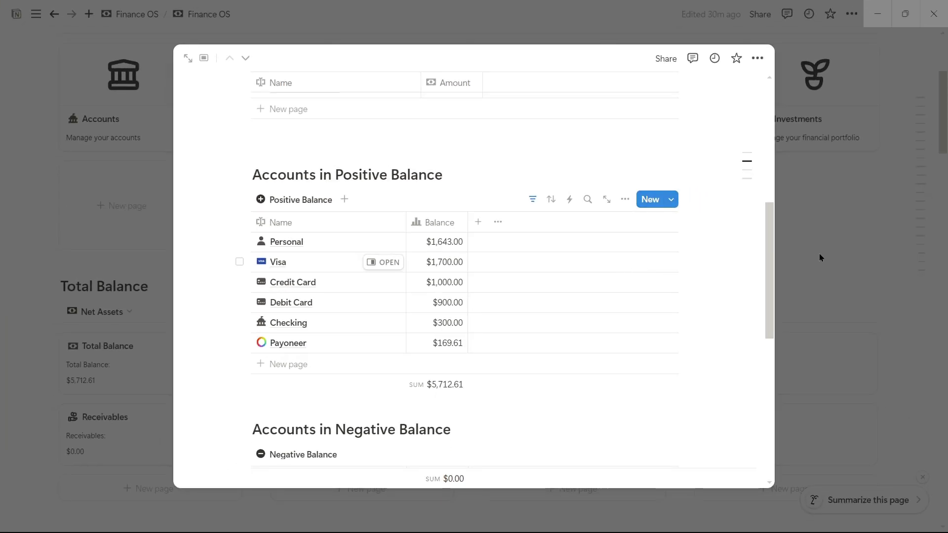
# Add a new Transportation expense row with a $200.00 amount.
pyautogui.click(822, 254)
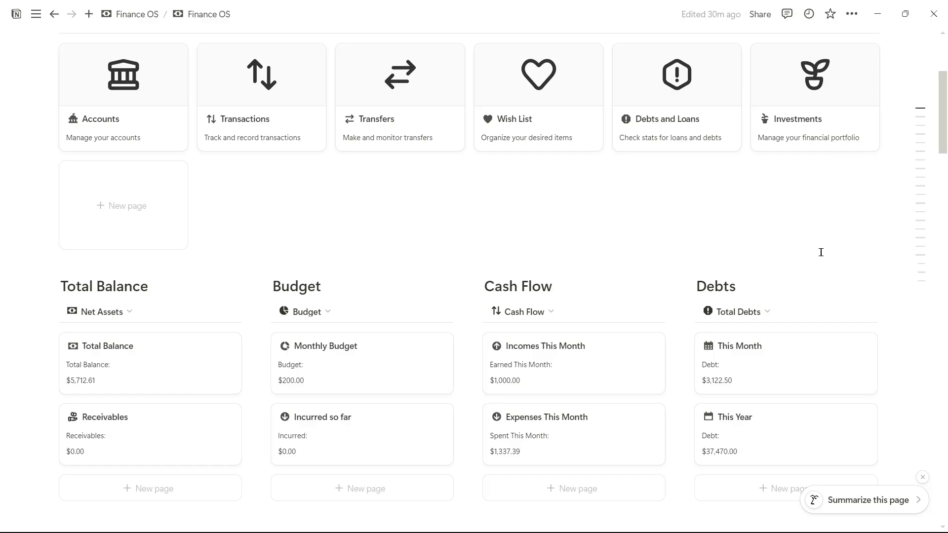
pyautogui.scroll(-6, 821, 252)
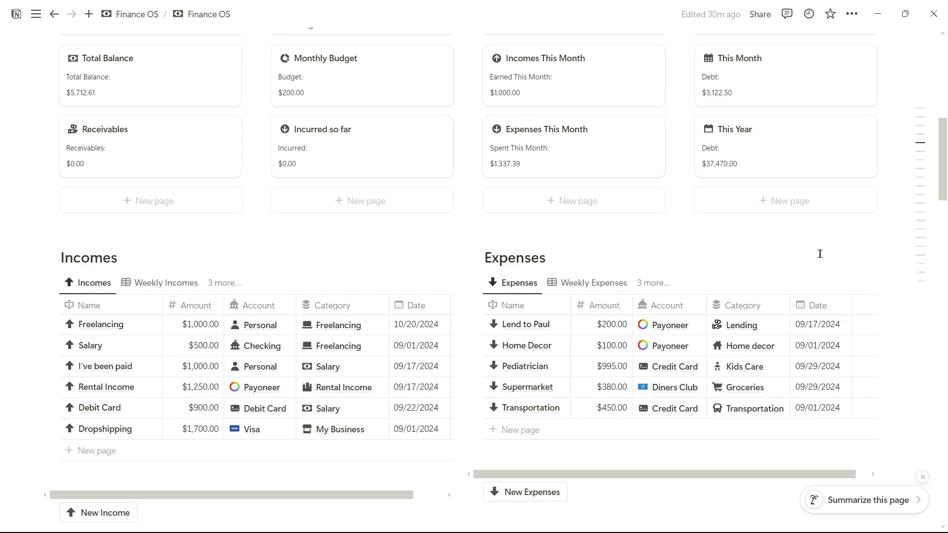
pyautogui.scroll(-1, 522, 482)
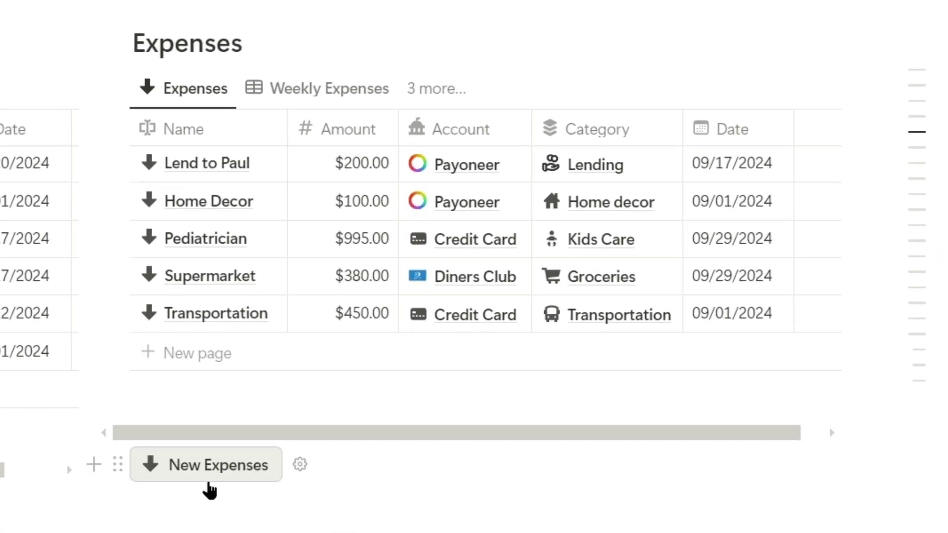
pyautogui.click(210, 490)
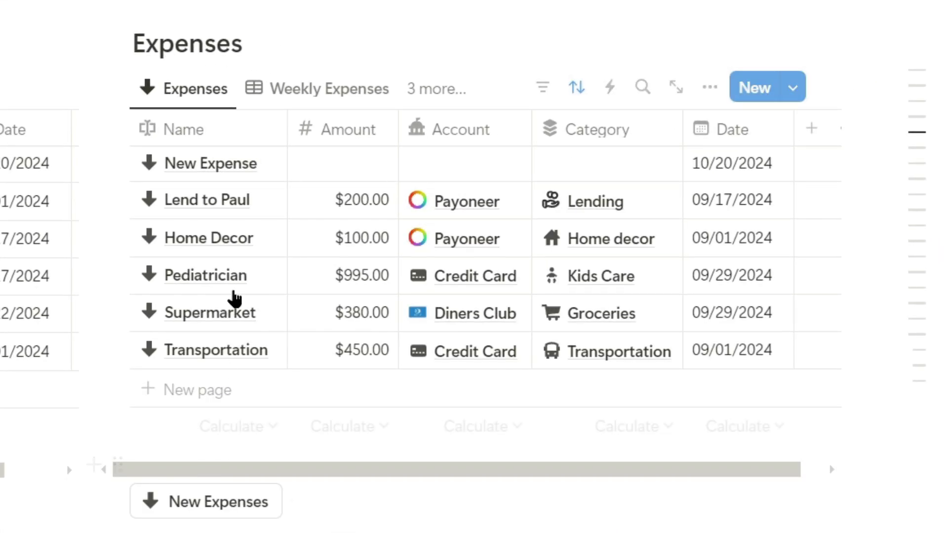
pyautogui.click(198, 163)
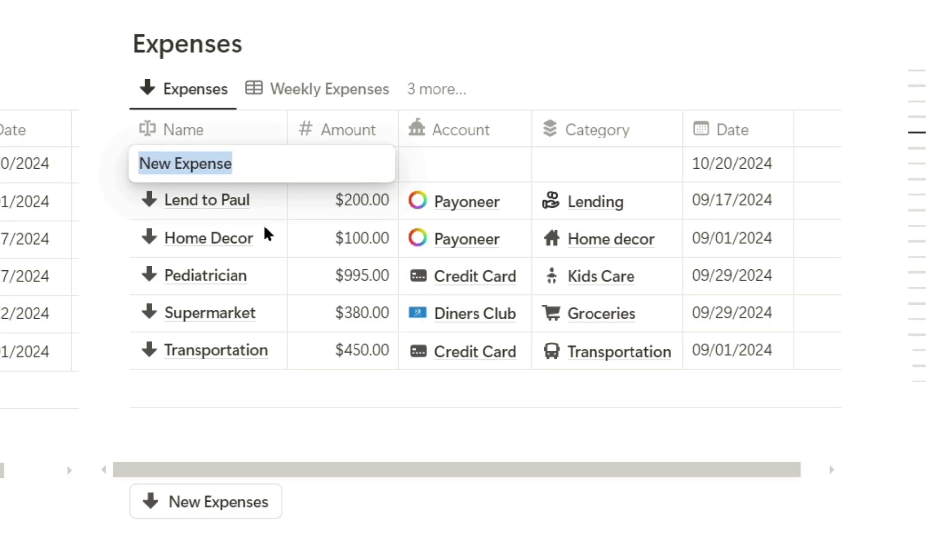
pyautogui.click(324, 166)
pyautogui.write('2')
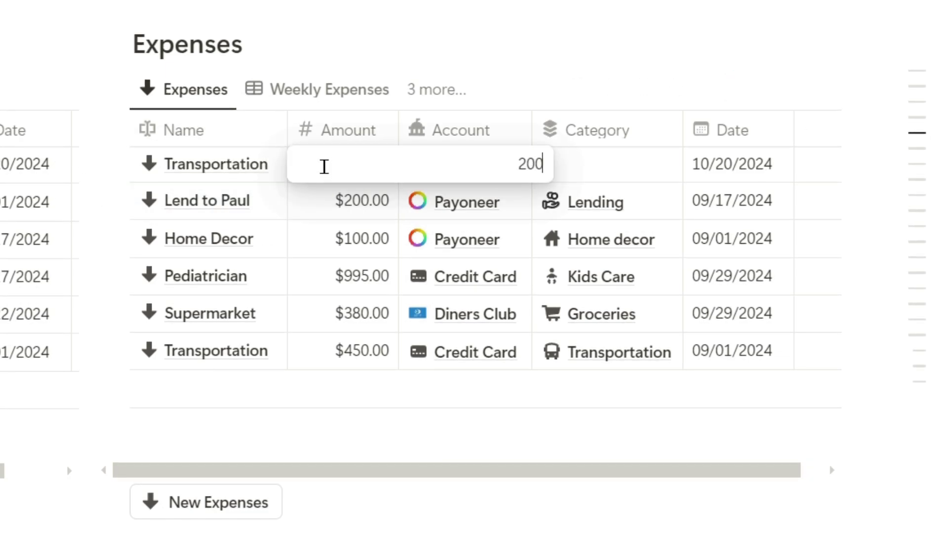
pyautogui.write('00')
pyautogui.press('Return')
# Link the expense to the Personal account and the Transportation category.
pyautogui.click(444, 164)
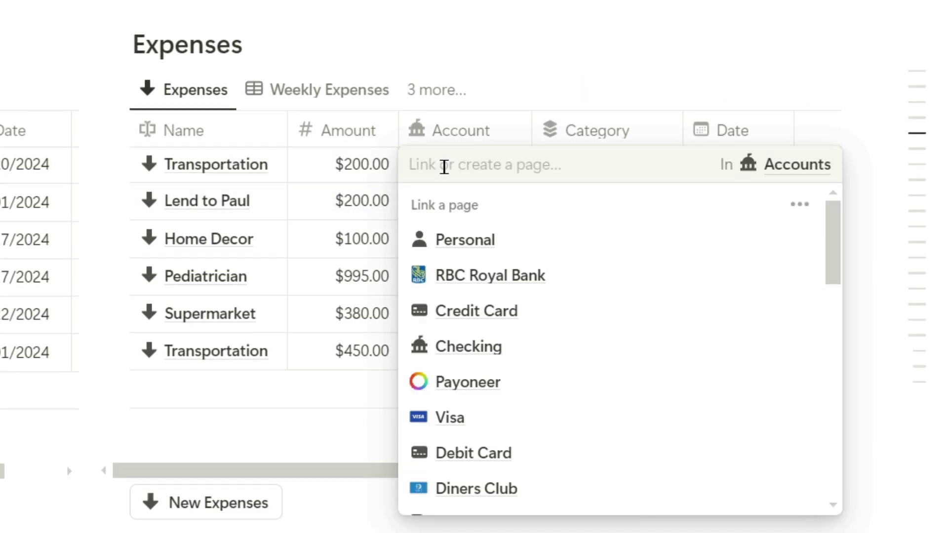
pyautogui.click(512, 246)
pyautogui.click(592, 159)
pyautogui.write('Transportati')
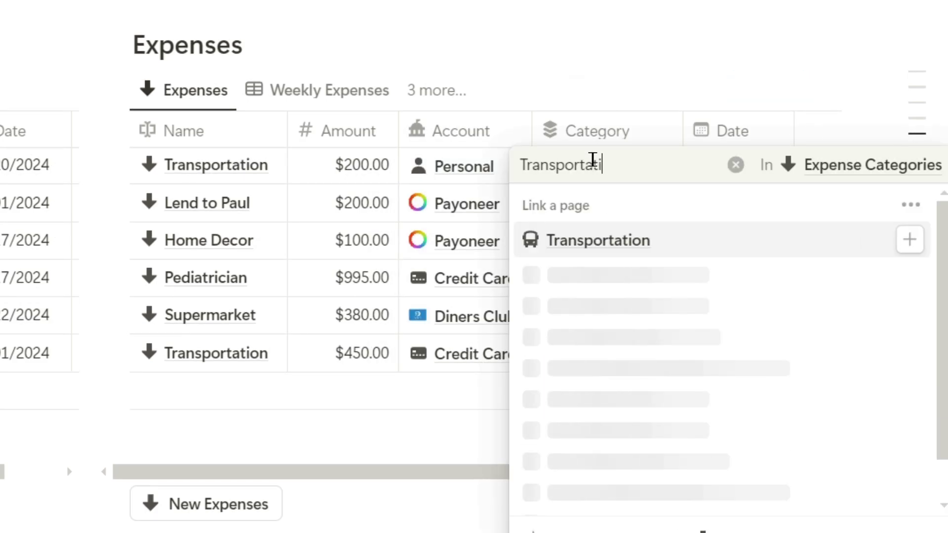
pyautogui.write('on')
pyautogui.click(602, 236)
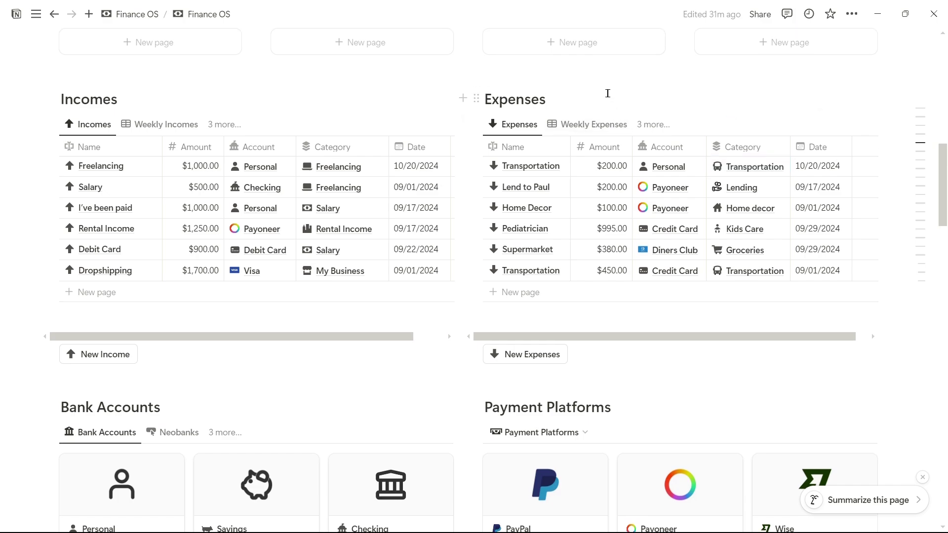
# Browse the Neobanks, Savings, Cash and Cards bank account views, then return to Bank Accounts.
pyautogui.scroll(15, 608, 94)
pyautogui.scroll(-15, 501, 487)
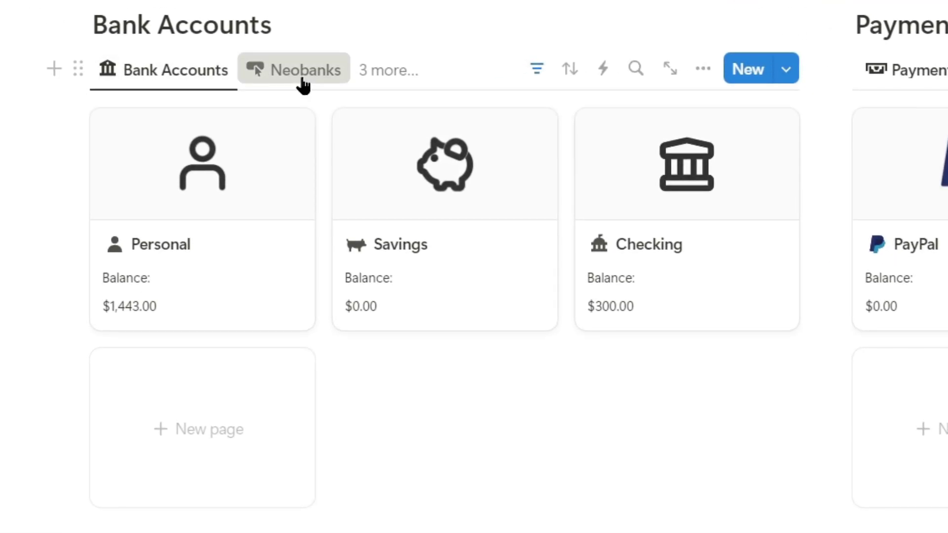
pyautogui.click(302, 84)
pyautogui.click(382, 75)
pyautogui.click(324, 209)
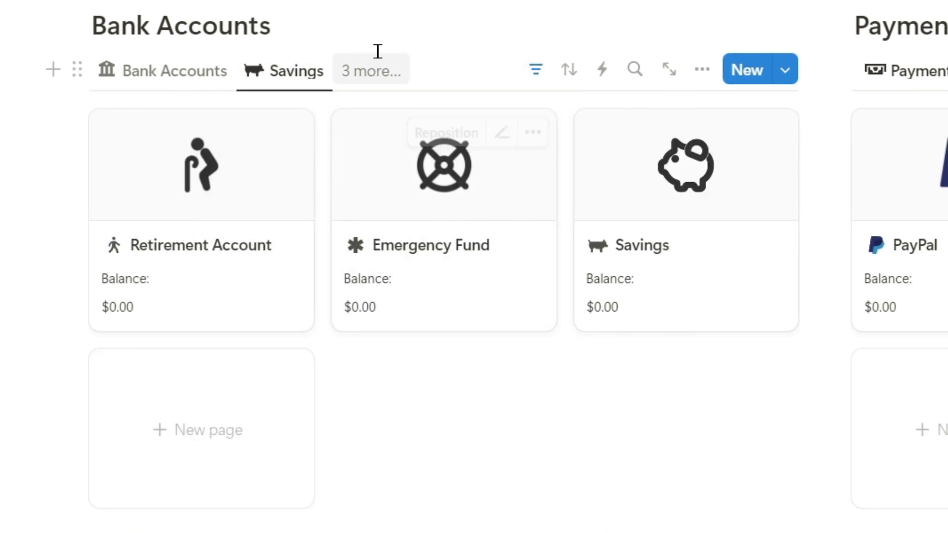
pyautogui.click(376, 70)
pyautogui.click(429, 247)
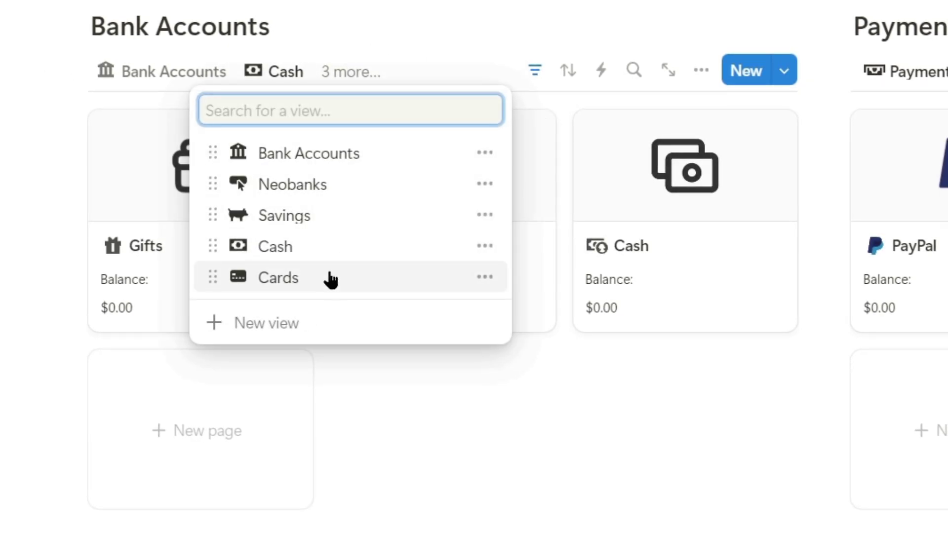
pyautogui.click(326, 277)
pyautogui.click(122, 226)
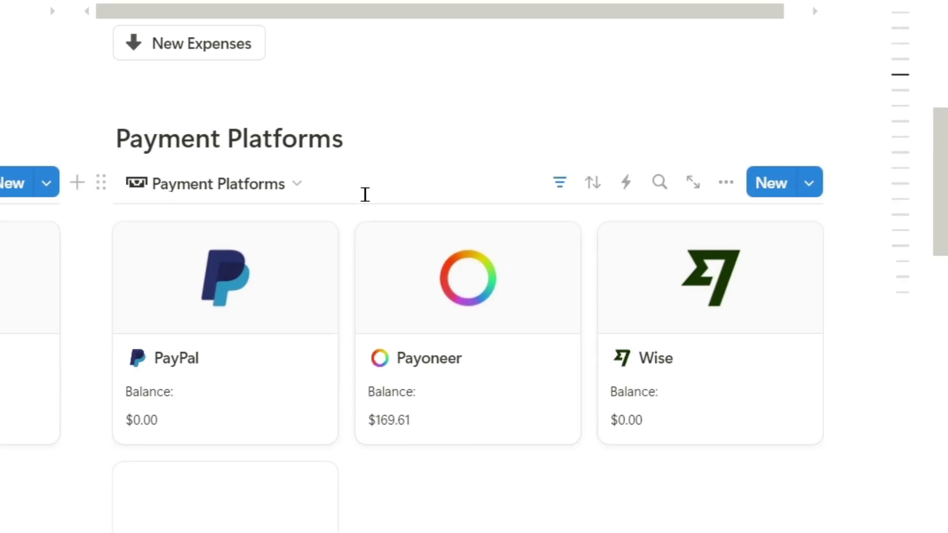
# Check the Crypto, E-Commerce and E-Payment platform views, then return to Payment Platforms.
pyautogui.click(271, 182)
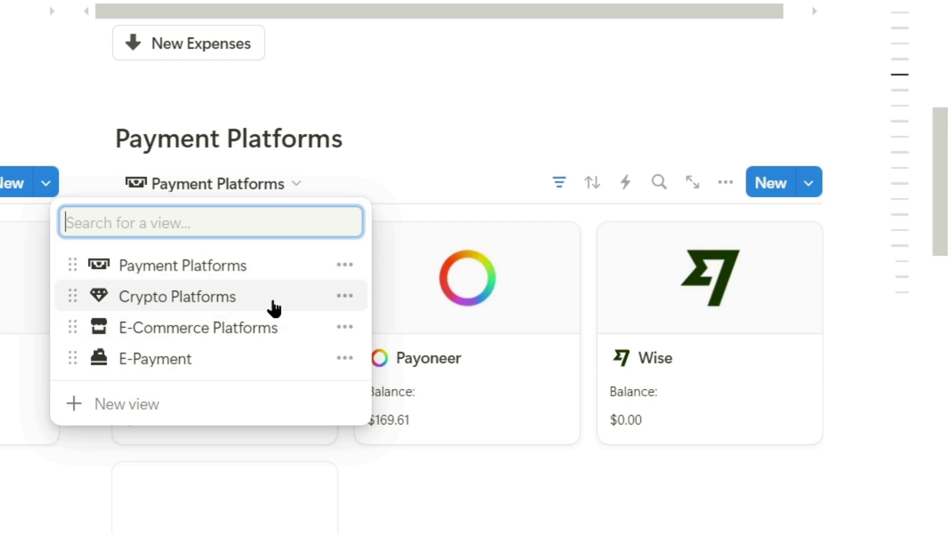
pyautogui.click(271, 299)
pyautogui.click(266, 182)
pyautogui.click(254, 328)
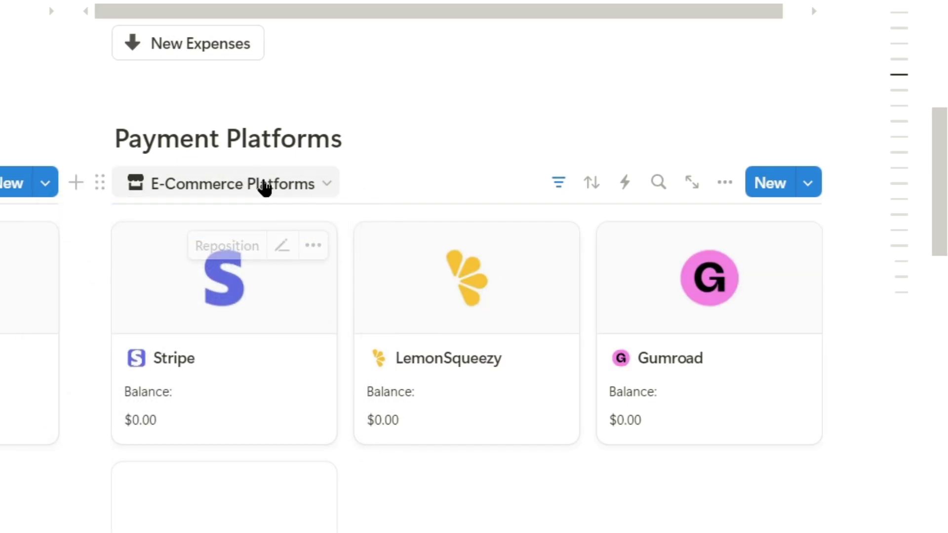
pyautogui.click(265, 185)
pyautogui.click(250, 366)
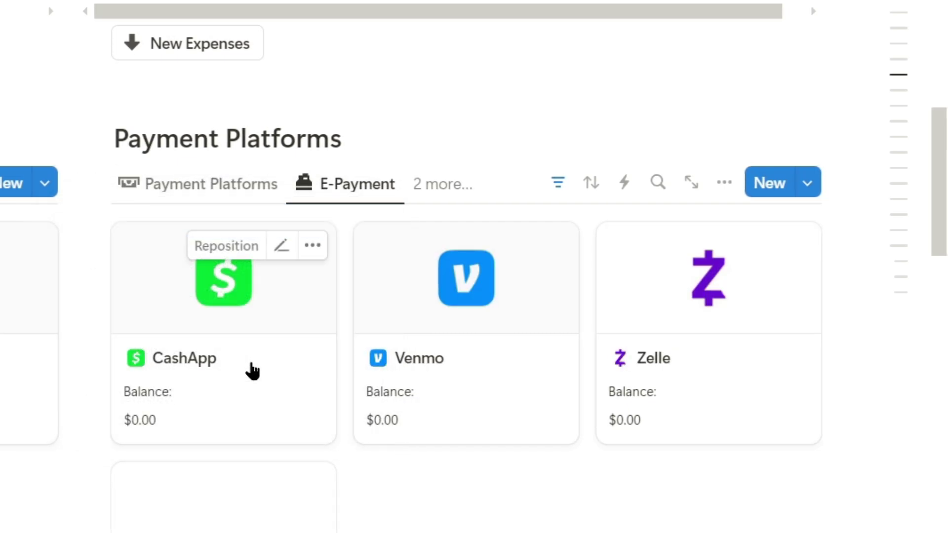
pyautogui.click(210, 183)
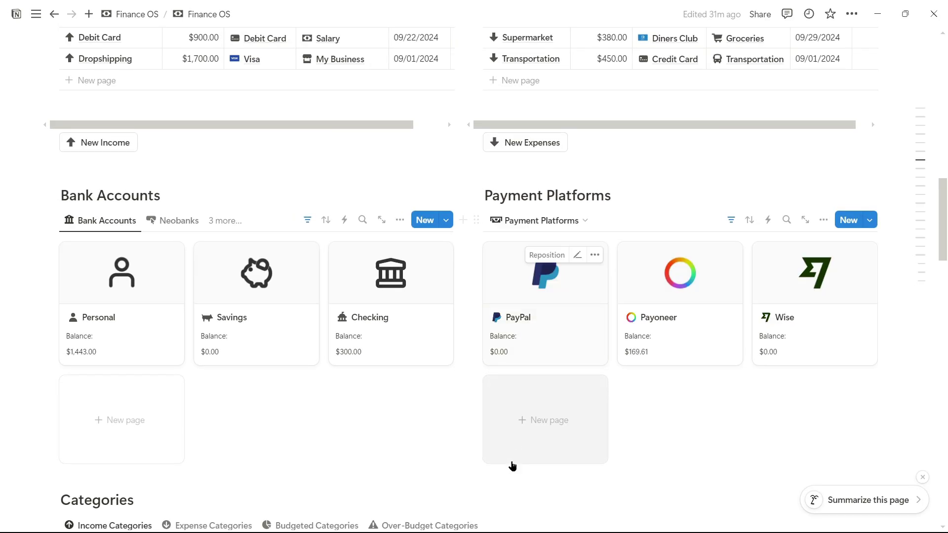
# Open the Credit Card account and set its credit limit to $1,000.00.
pyautogui.scroll(-1, 462, 417)
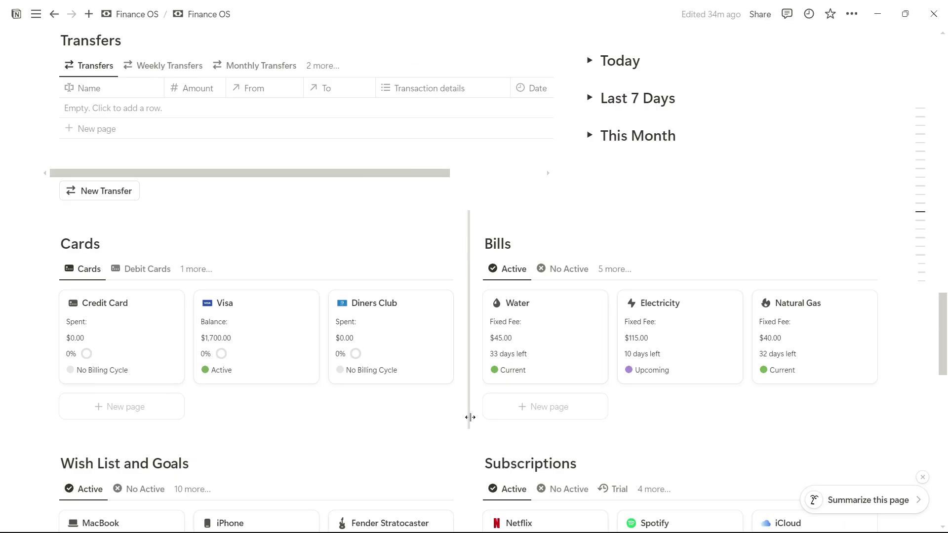
pyautogui.scroll(-2, 470, 418)
pyautogui.click(136, 255)
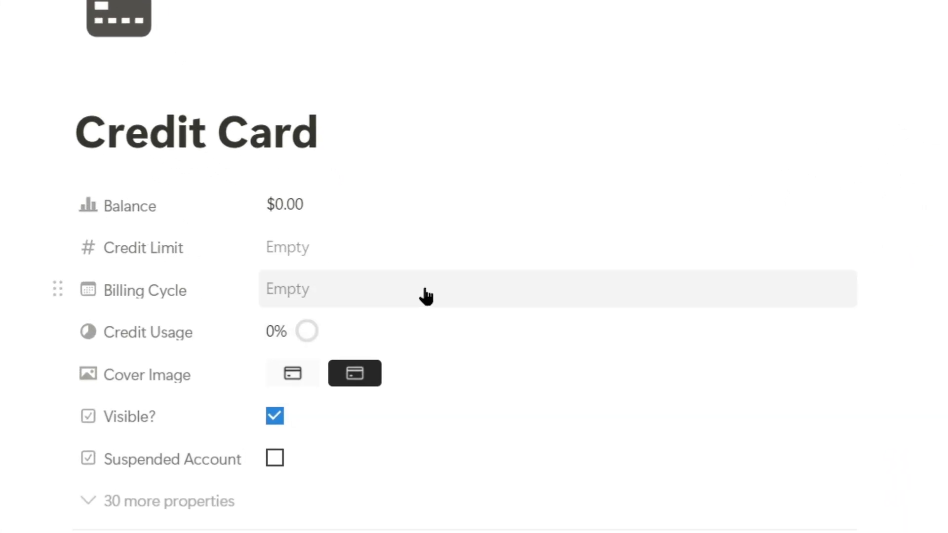
pyautogui.click(403, 286)
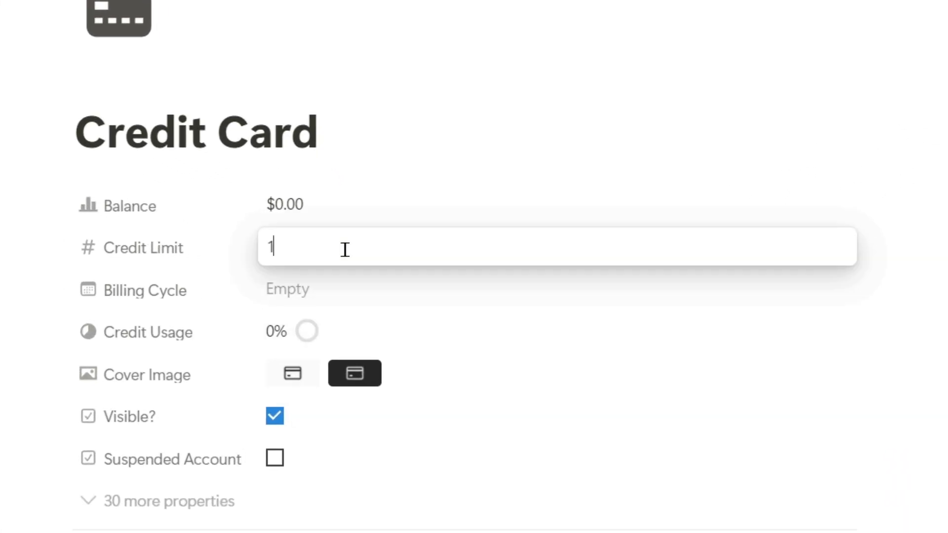
pyautogui.write('1000')
pyautogui.press('Return')
# Set the Credit Card billing cycle to 10/01/2024 → 10/31/2024.
pyautogui.click(354, 291)
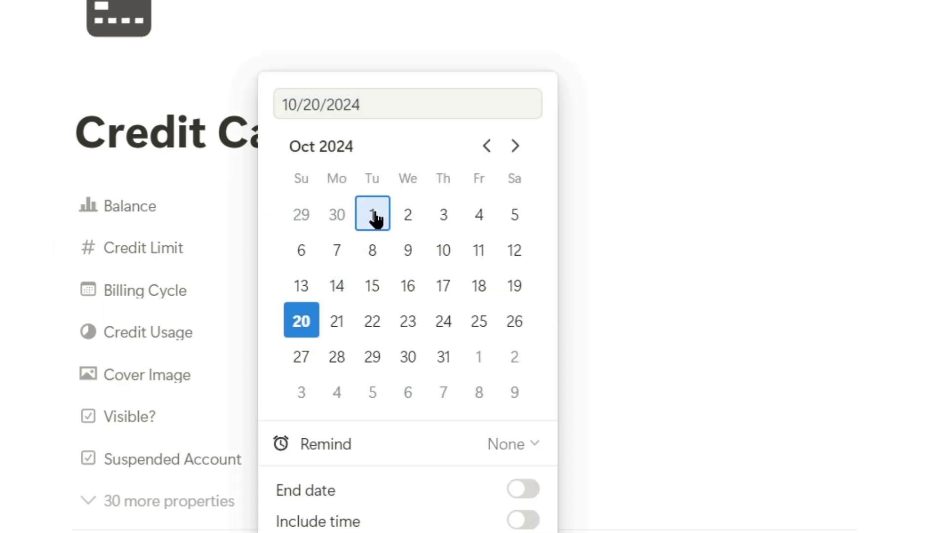
pyautogui.click(372, 213)
pyautogui.click(523, 489)
pyautogui.click(444, 356)
pyautogui.click(863, 290)
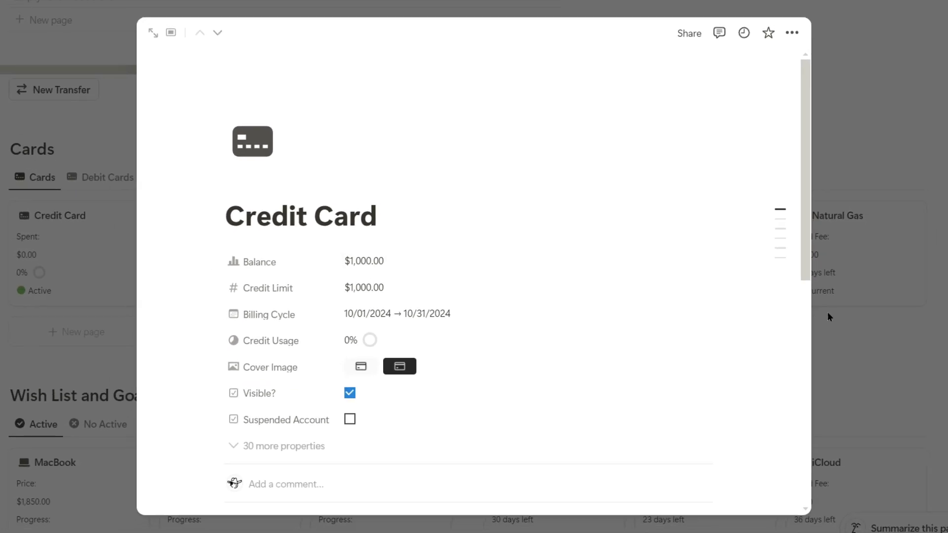
pyautogui.scroll(-6, 747, 310)
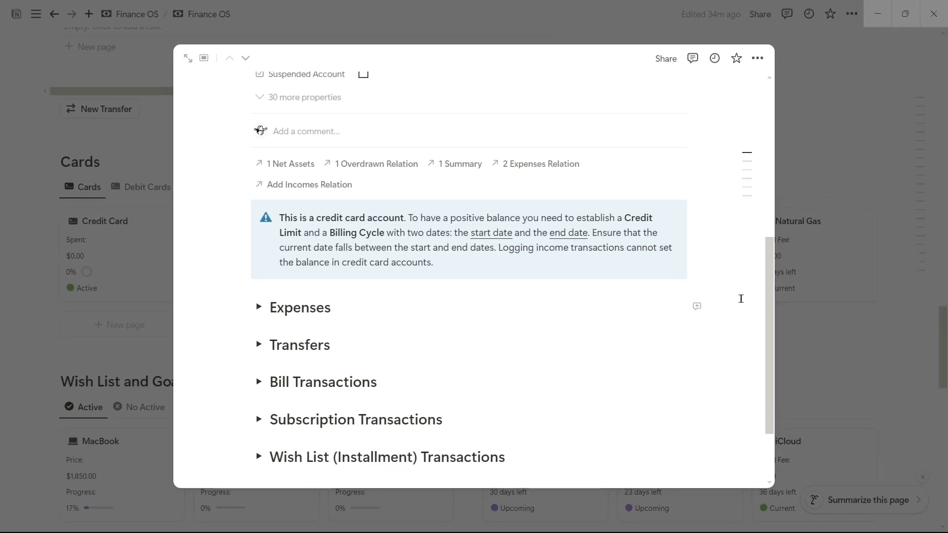
# Add a Credit Card Reset income row with a $1,000.00 amount.
pyautogui.click(846, 310)
pyautogui.scroll(-10, 819, 318)
pyautogui.scroll(3, 421, 338)
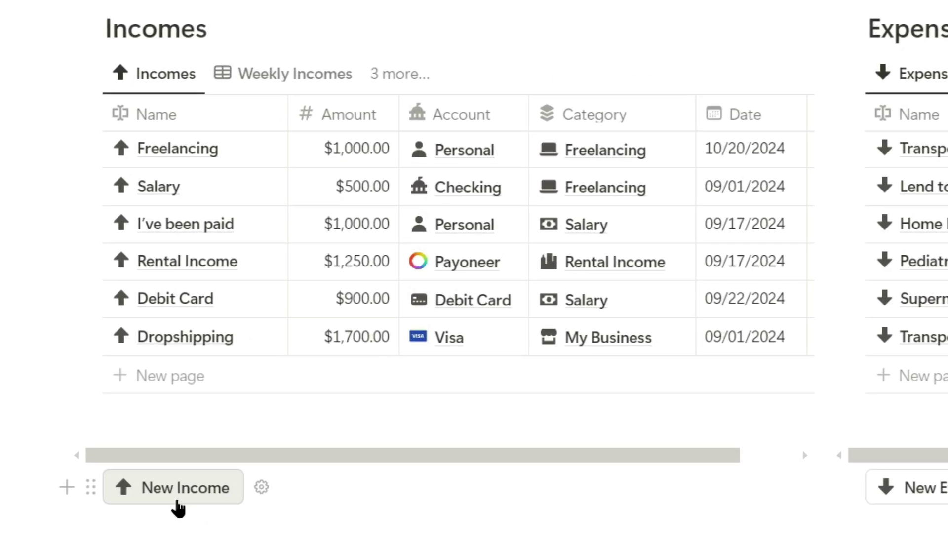
pyautogui.click(177, 502)
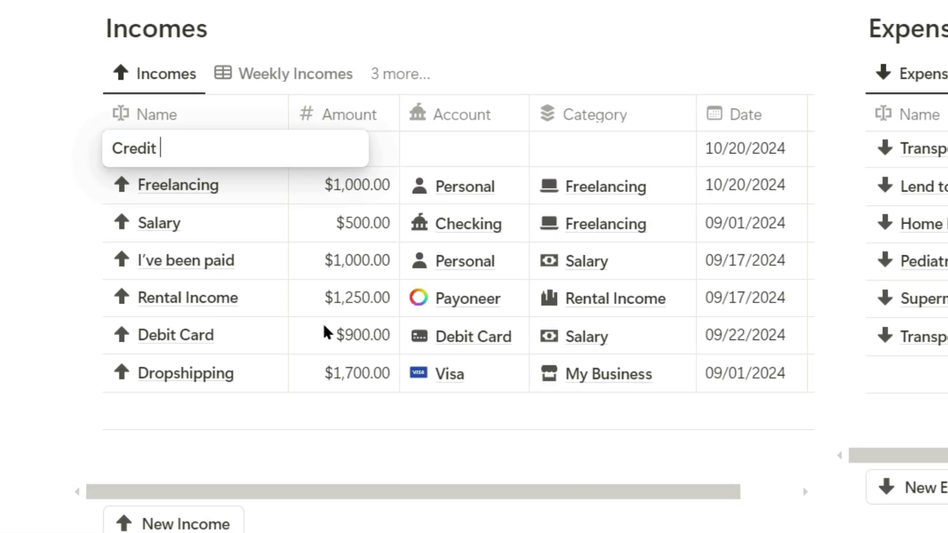
pyautogui.write('Credit Card Reset')
pyautogui.click(339, 148)
pyautogui.write('1000')
# Link the Credit Card Reset income to the Credit Card account and Credit category.
pyautogui.click(466, 148)
pyautogui.write('Credit Card')
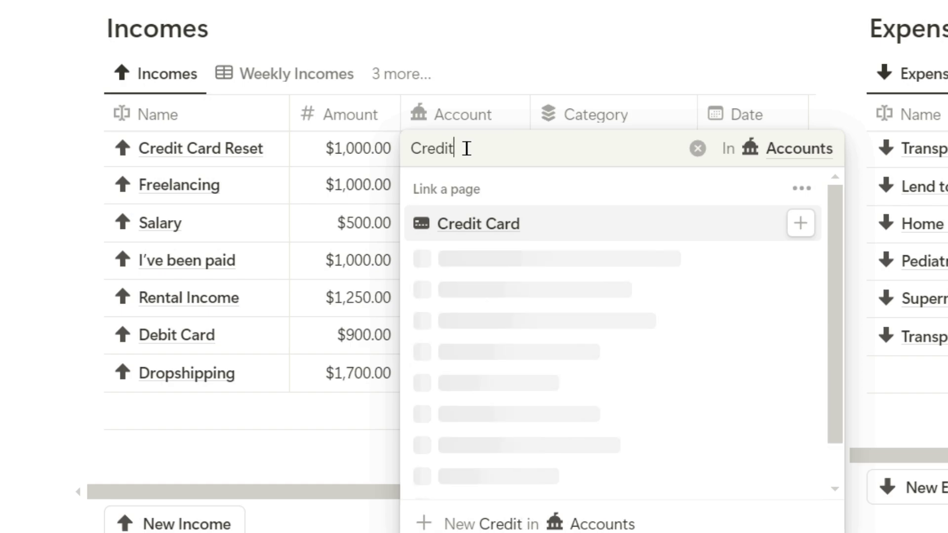
pyautogui.click(478, 217)
pyautogui.click(603, 148)
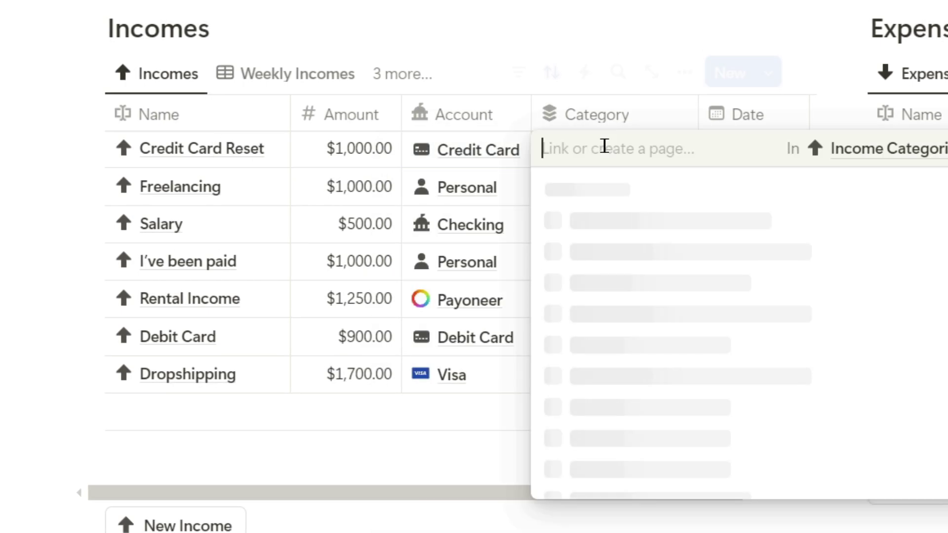
pyautogui.write('Credit')
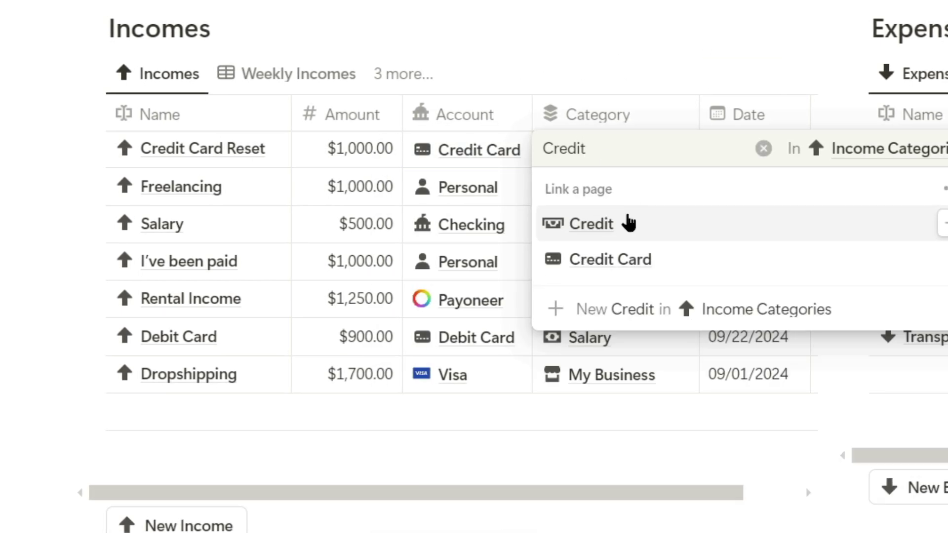
pyautogui.click(628, 243)
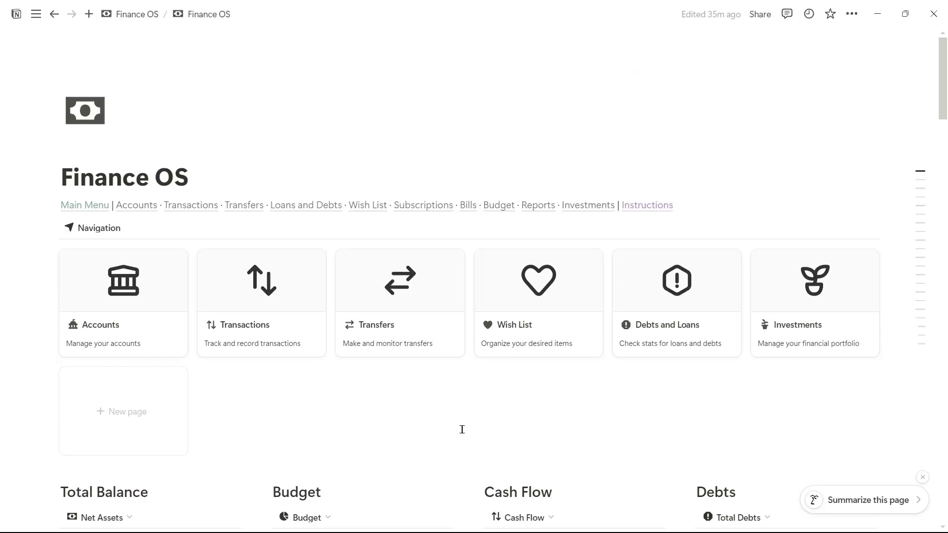
# Go to Loans and Debts and add a new row to the Loan Transactions table.
pyautogui.click(310, 205)
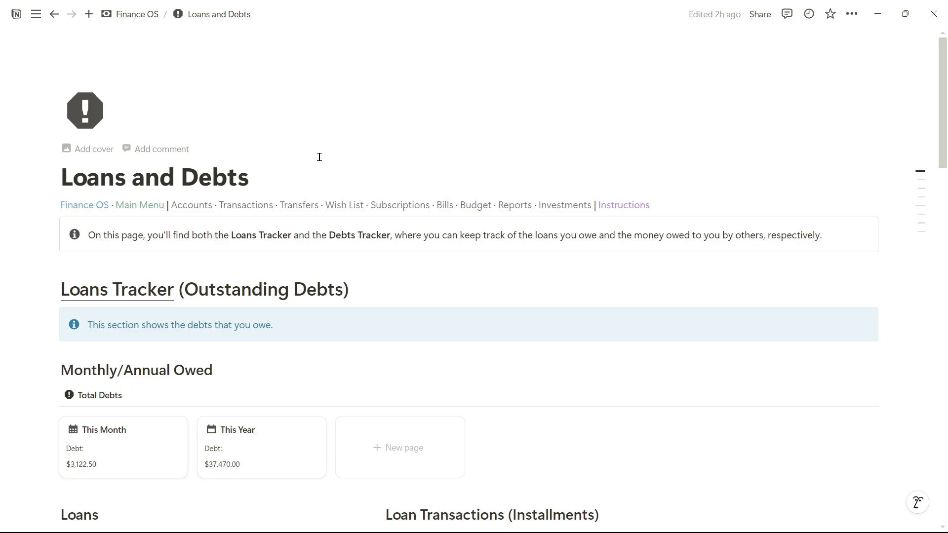
pyautogui.scroll(-5, 320, 157)
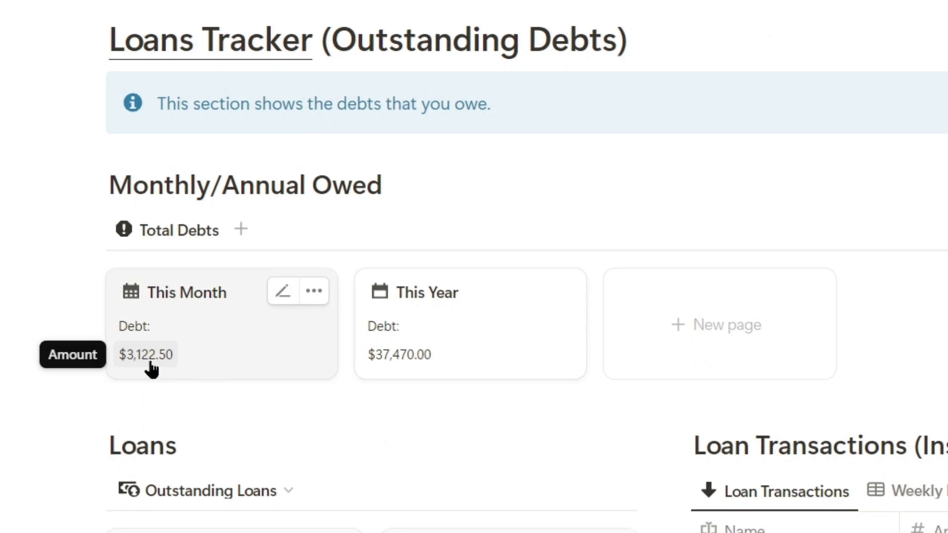
pyautogui.scroll(-3, 271, 214)
pyautogui.scroll(-1, 271, 215)
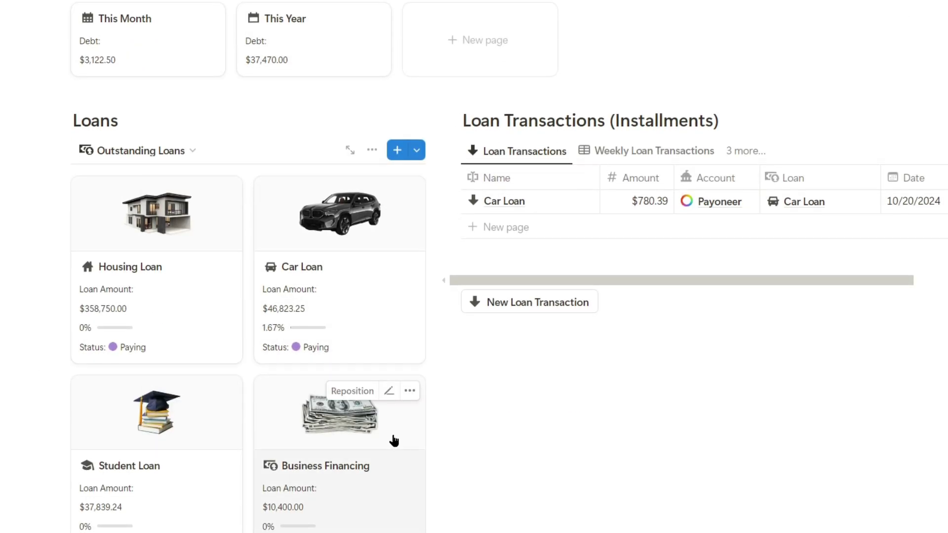
pyautogui.click(521, 310)
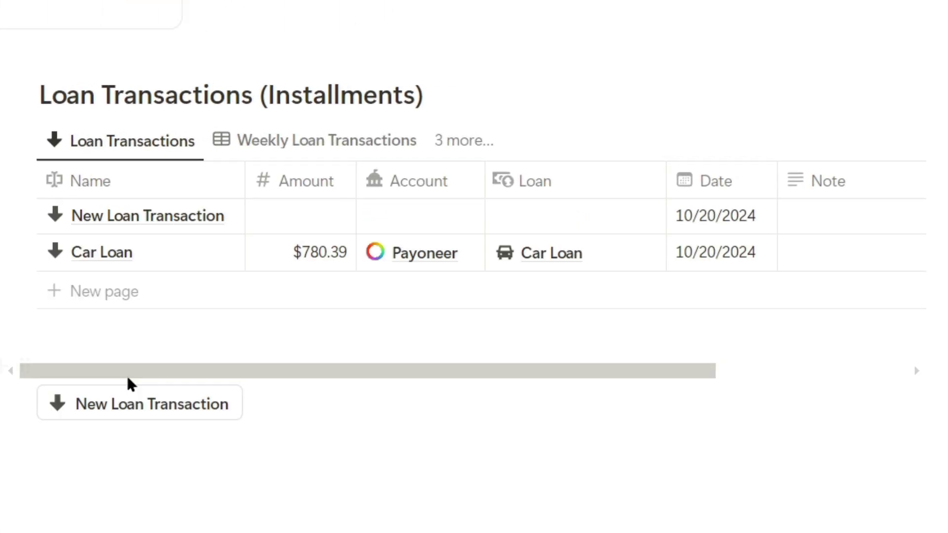
# Name the transaction Housing Loan and enter its $1,494.79 monthly installment.
pyautogui.click(131, 214)
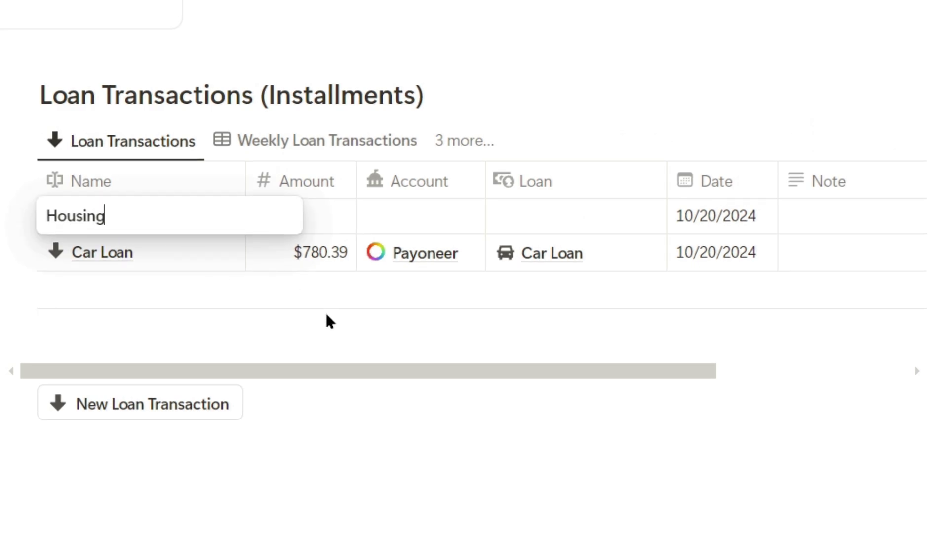
pyautogui.press('Return')
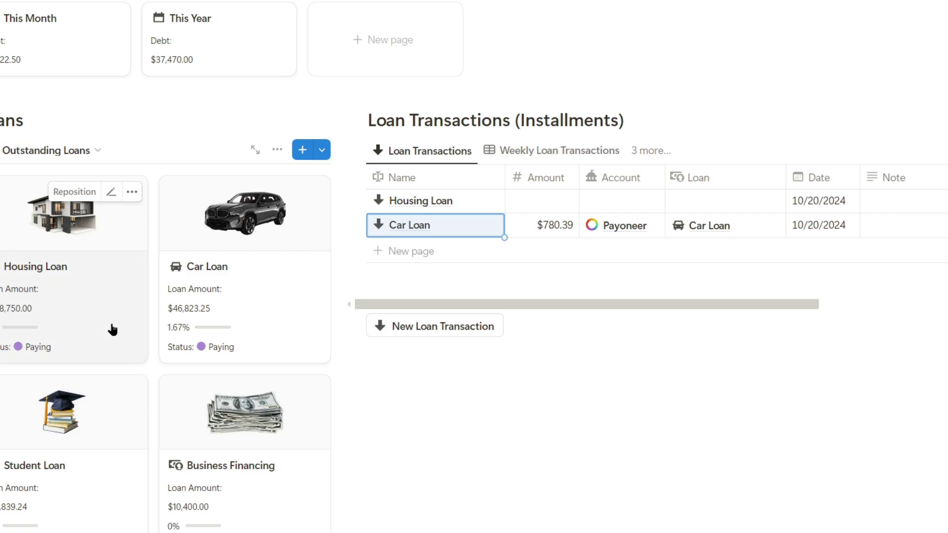
pyautogui.click(112, 328)
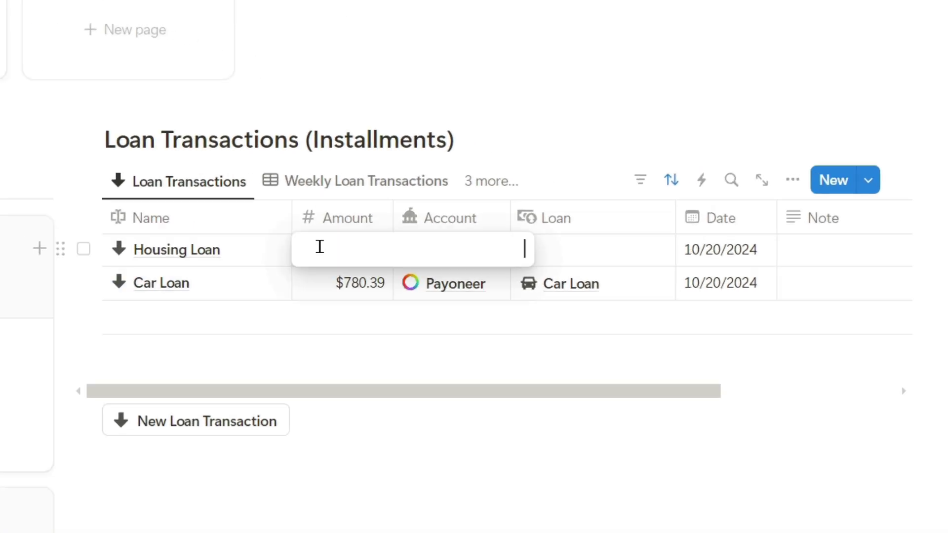
pyautogui.write('1,494.79')
pyautogui.press('Return')
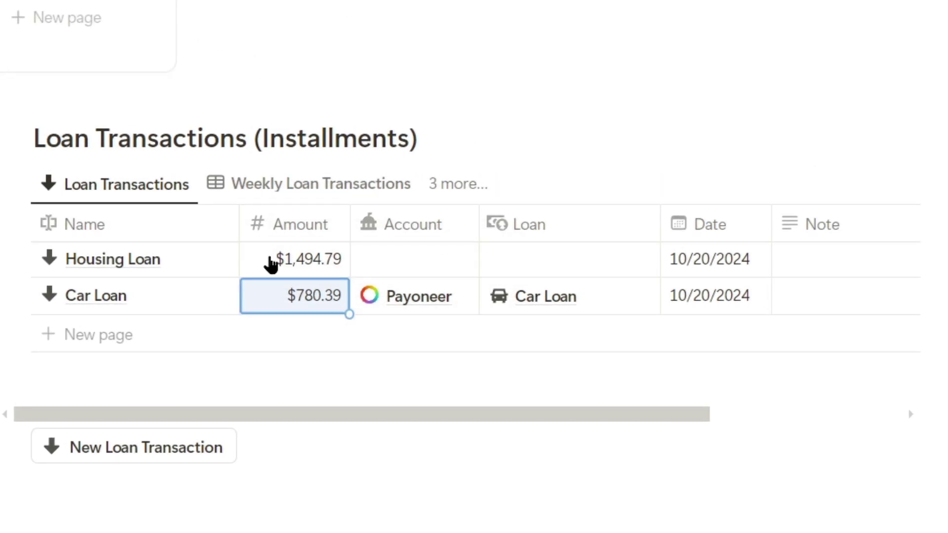
# Pay the installment from the Personal account and link it to the Housing Loan.
pyautogui.click(426, 267)
pyautogui.click(466, 373)
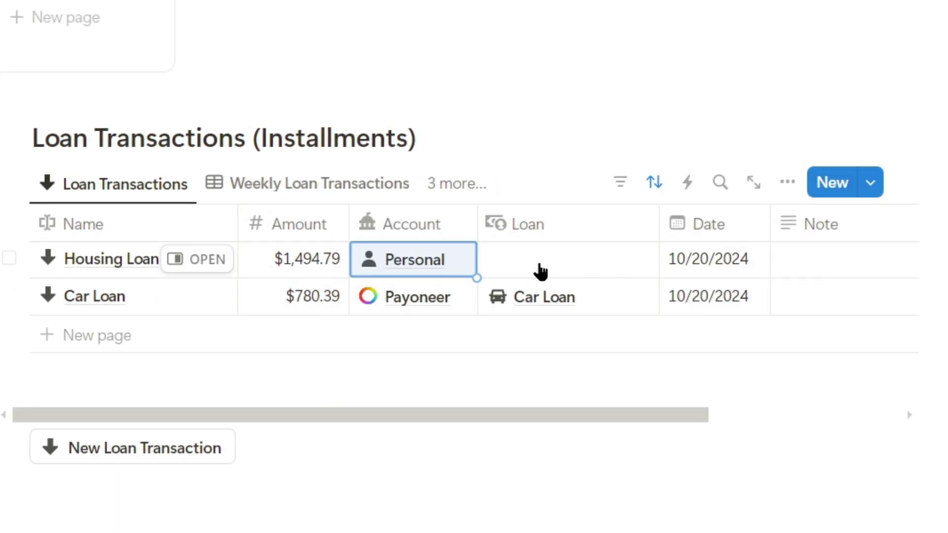
pyautogui.click(541, 265)
pyautogui.click(563, 371)
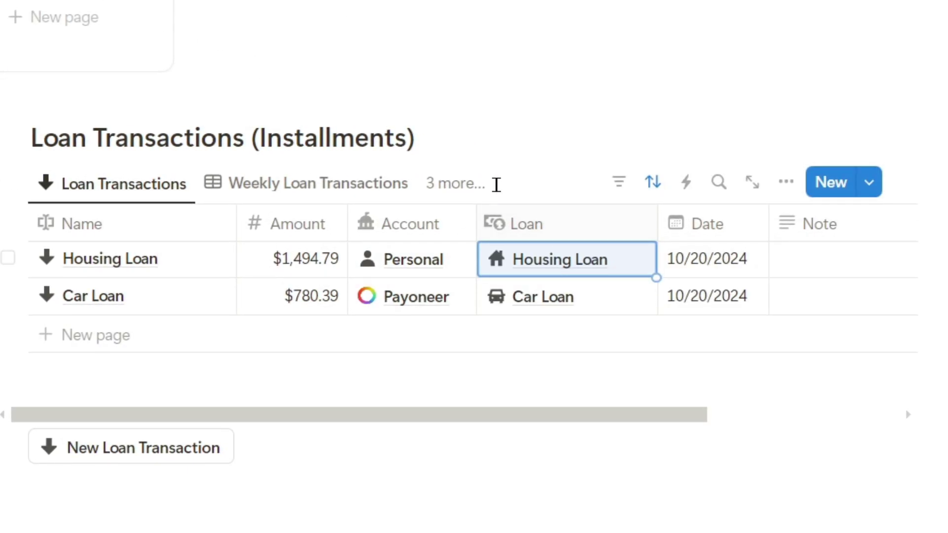
pyautogui.click(528, 143)
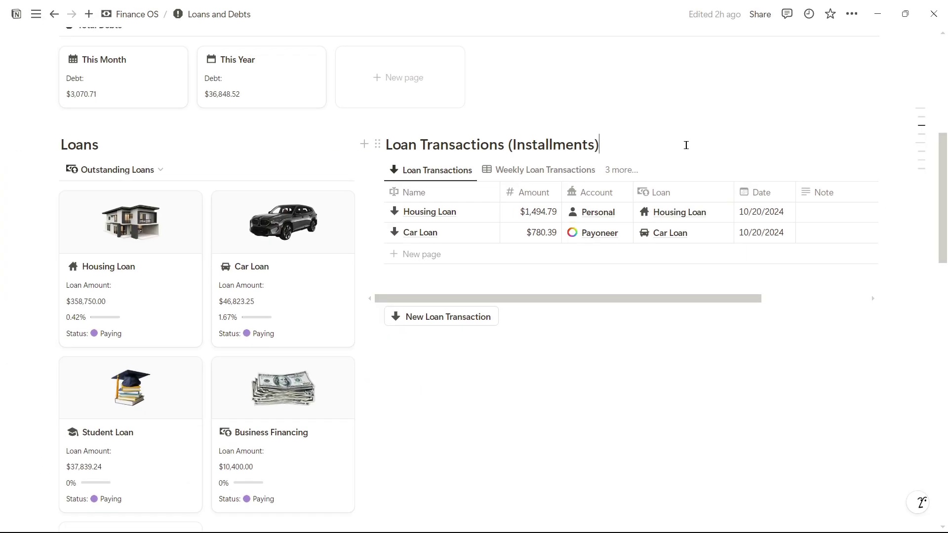
# Scroll through the Debts Tracker to review the $0.00 Receivables and the Lend to Paul loan.
pyautogui.scroll(-10, 686, 145)
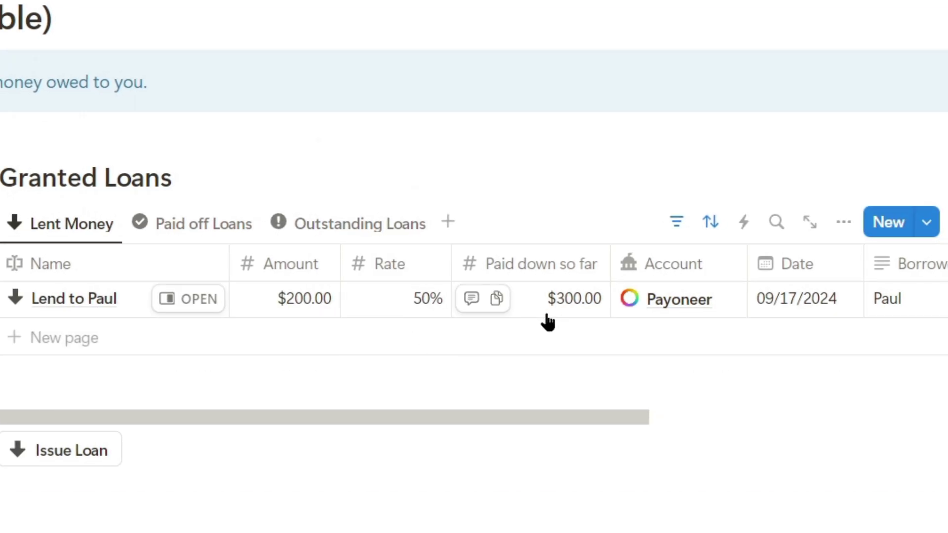
pyautogui.hscroll(5, 562, 320)
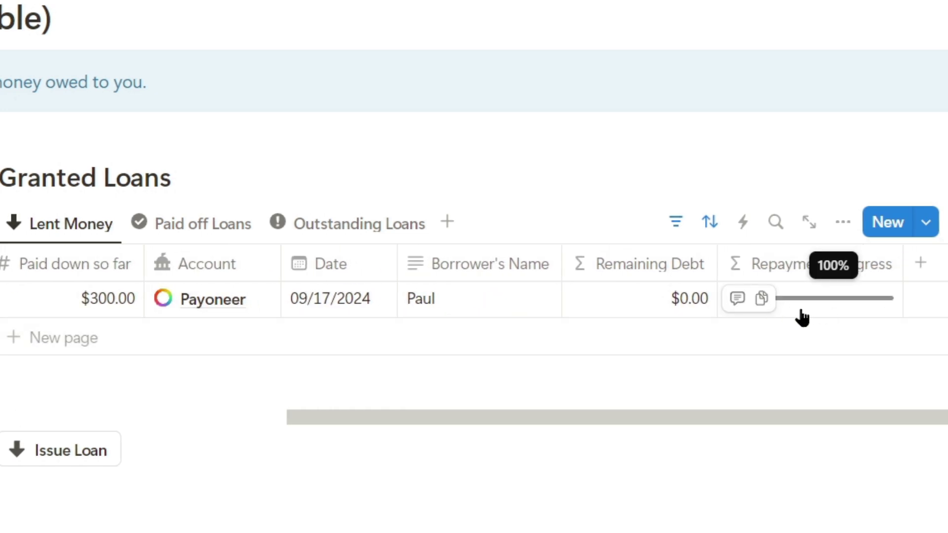
pyautogui.hscroll(-1, 770, 318)
pyautogui.hscroll(-5, 772, 321)
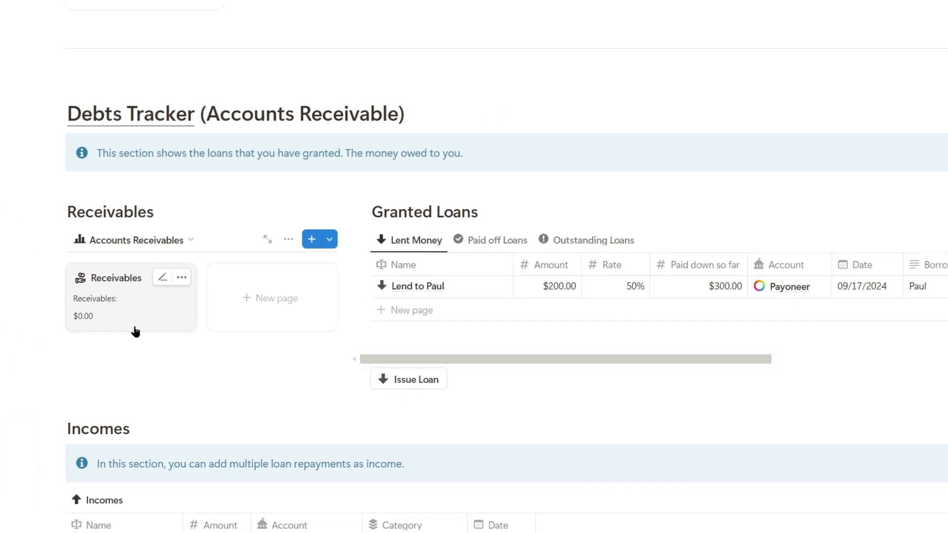
pyautogui.scroll(-5, 514, 332)
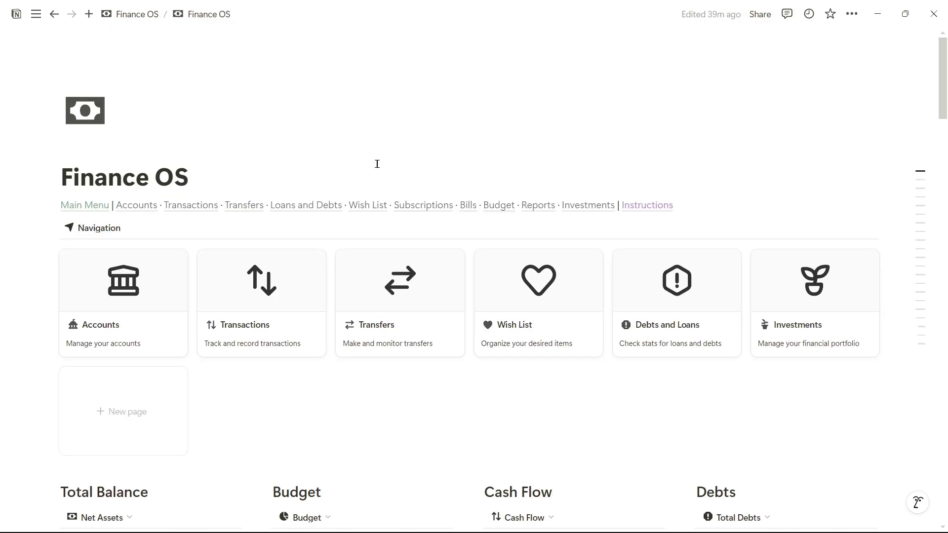
# Add a new transfer named Savings with a $200.00 amount.
pyautogui.scroll(-12, 377, 164)
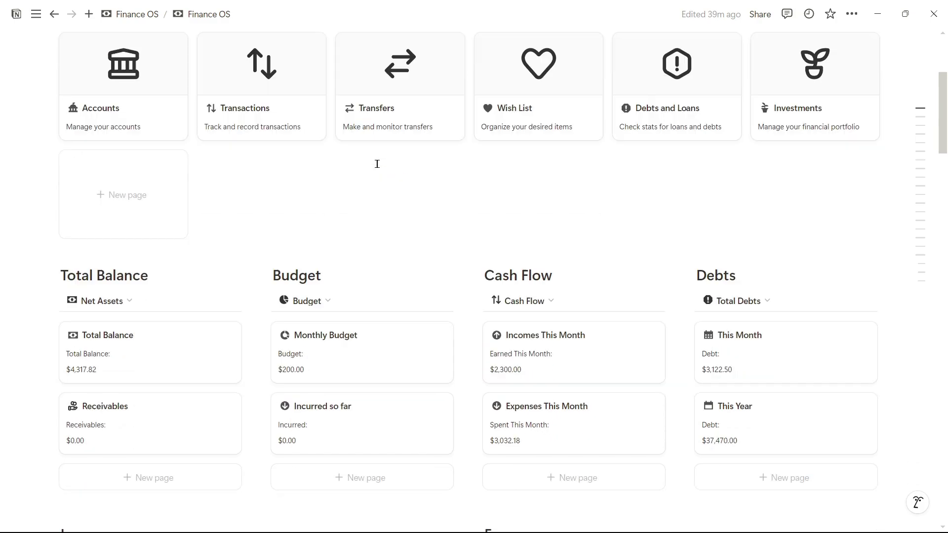
pyautogui.scroll(-6, 377, 164)
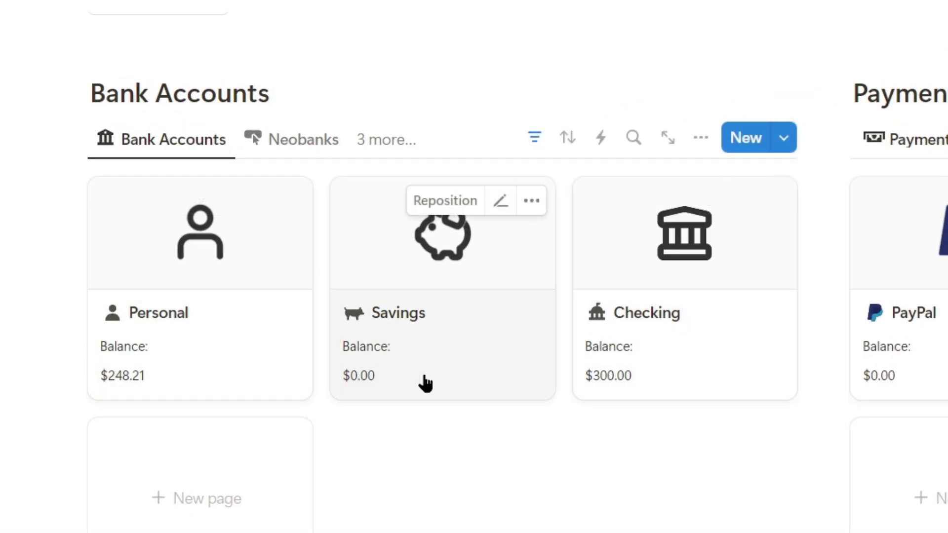
pyautogui.scroll(-10, 424, 383)
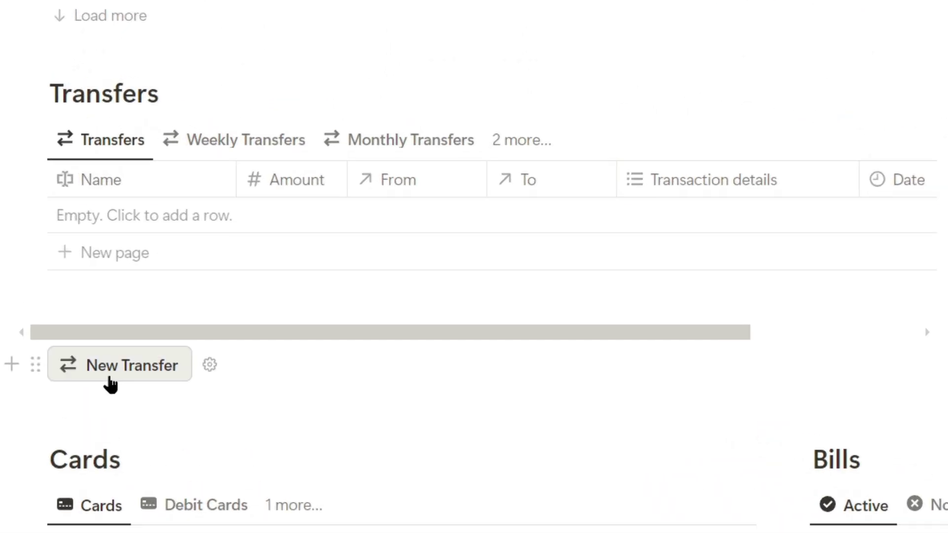
pyautogui.click(111, 384)
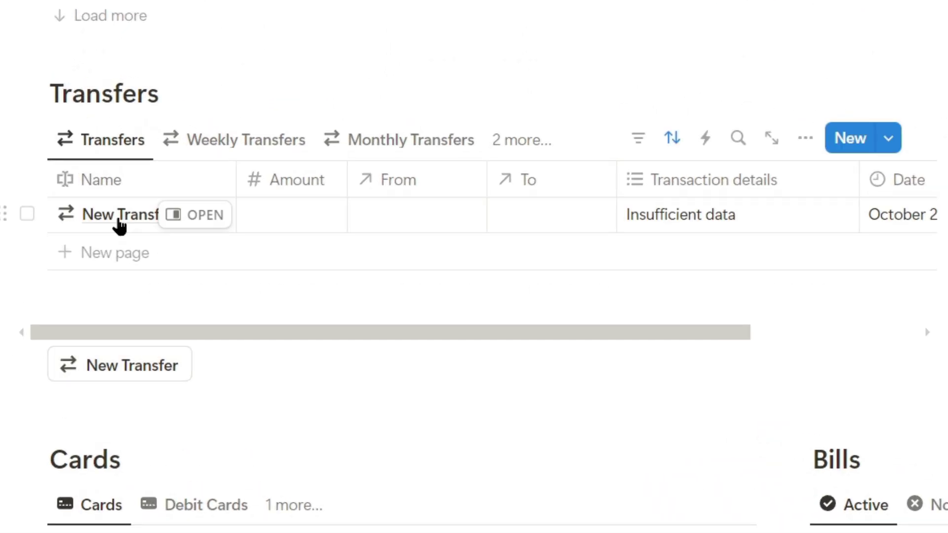
pyautogui.click(88, 217)
pyautogui.write('Savings')
pyautogui.press('Return')
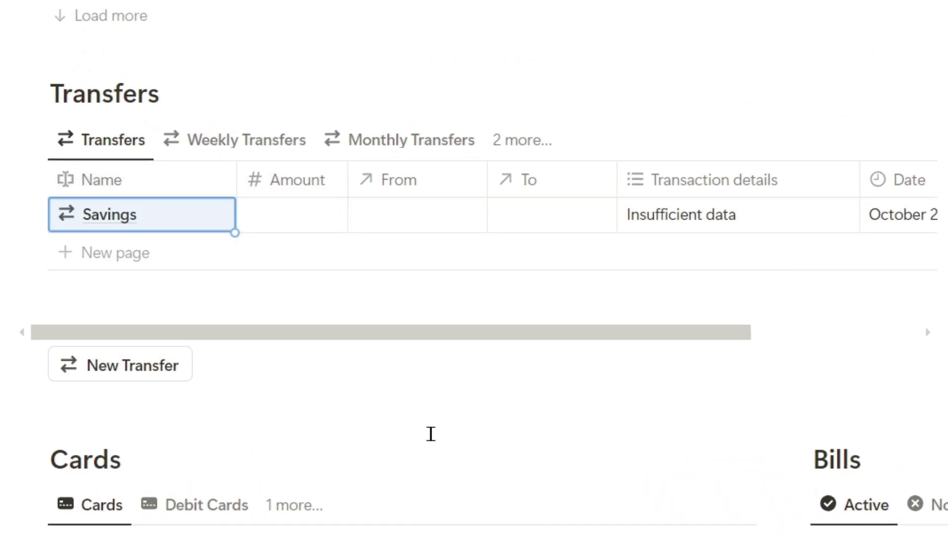
pyautogui.click(292, 216)
pyautogui.write('200')
pyautogui.press('Return')
# Set the Savings transfer's From account to Personal and To account to Savings.
pyautogui.click(395, 216)
pyautogui.click(430, 325)
pyautogui.press('Escape')
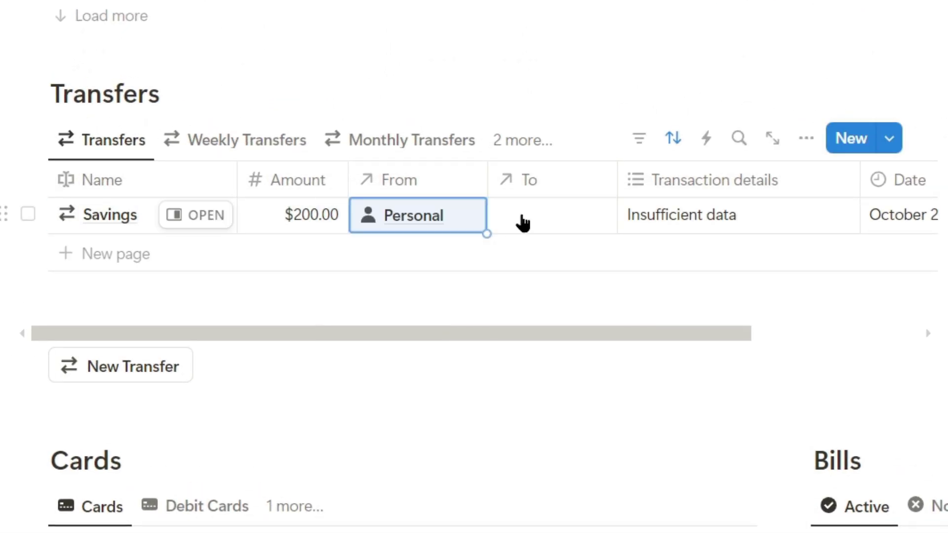
pyautogui.click(522, 220)
pyautogui.scroll(-10, 565, 444)
pyautogui.click(563, 458)
pyautogui.scroll(3, 576, 311)
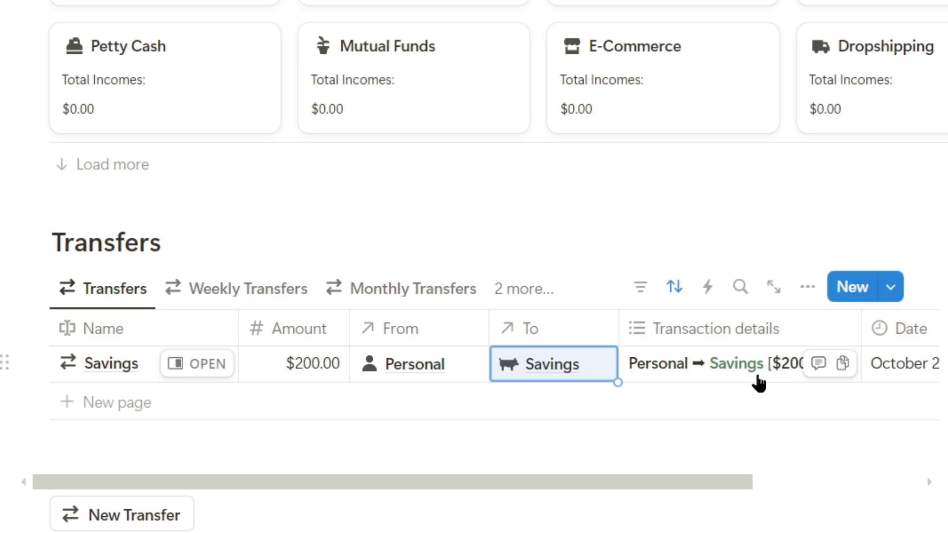
pyautogui.hscroll(3, 763, 385)
pyautogui.hscroll(-3, 519, 266)
pyautogui.scroll(15, 547, 297)
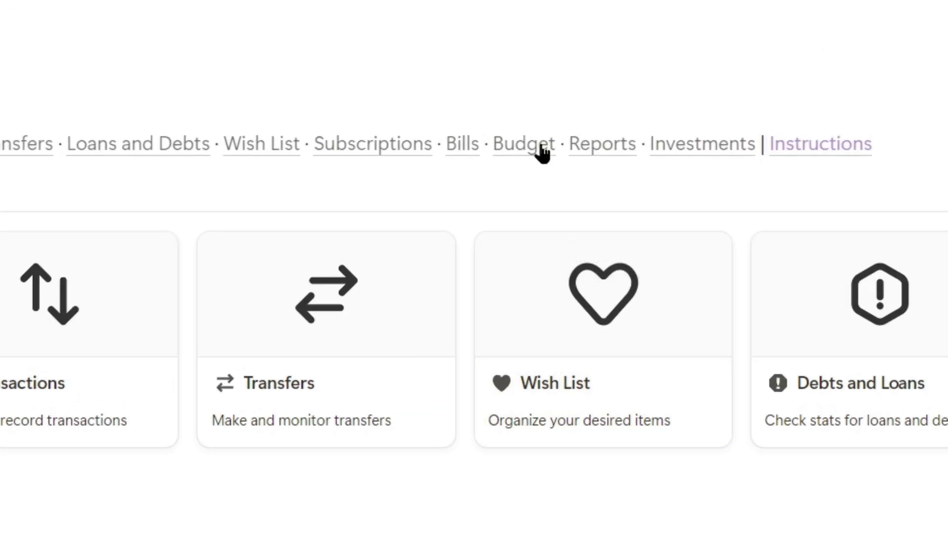
# On the Budget page, set monthly budgets of $300.00 for Transportation and $150.00 for Health.
pyautogui.click(544, 151)
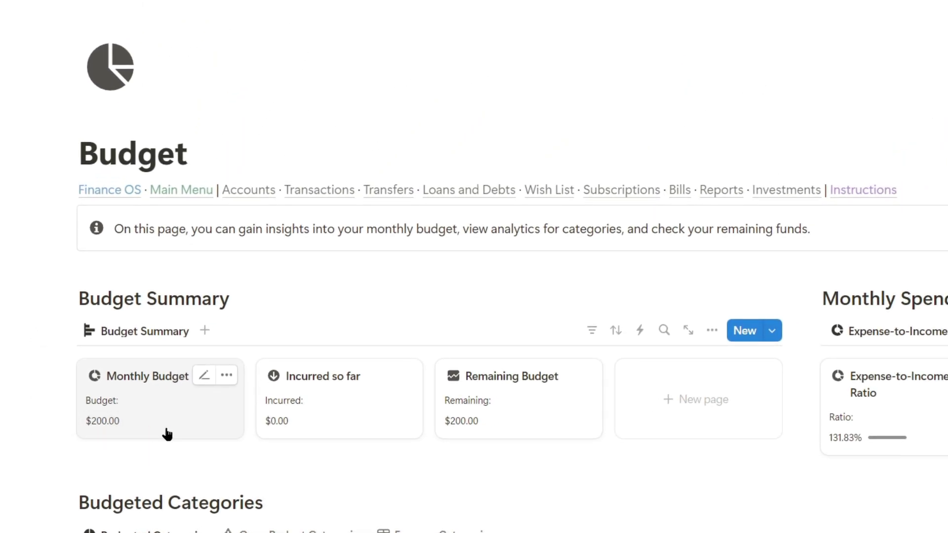
pyautogui.scroll(-15, 168, 435)
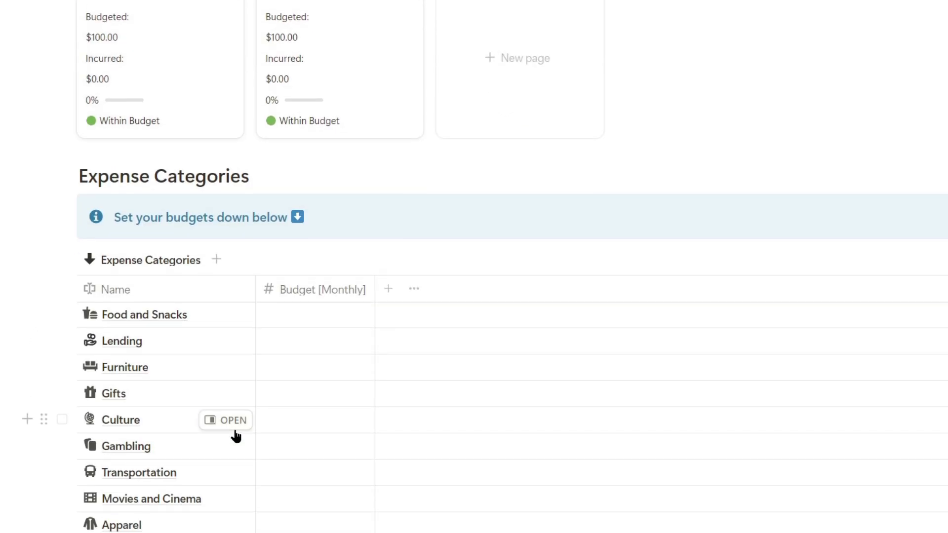
pyautogui.scroll(2, 246, 470)
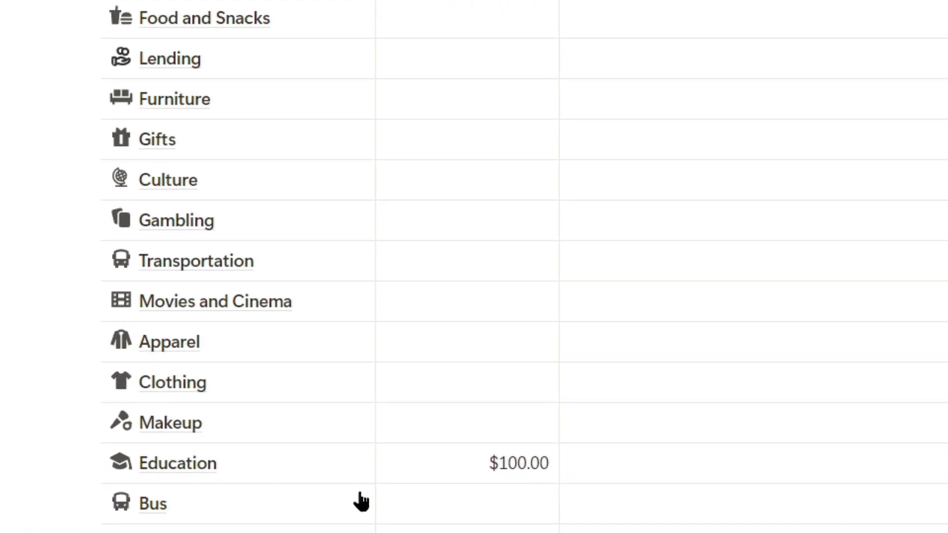
pyautogui.click(444, 260)
pyautogui.write('300')
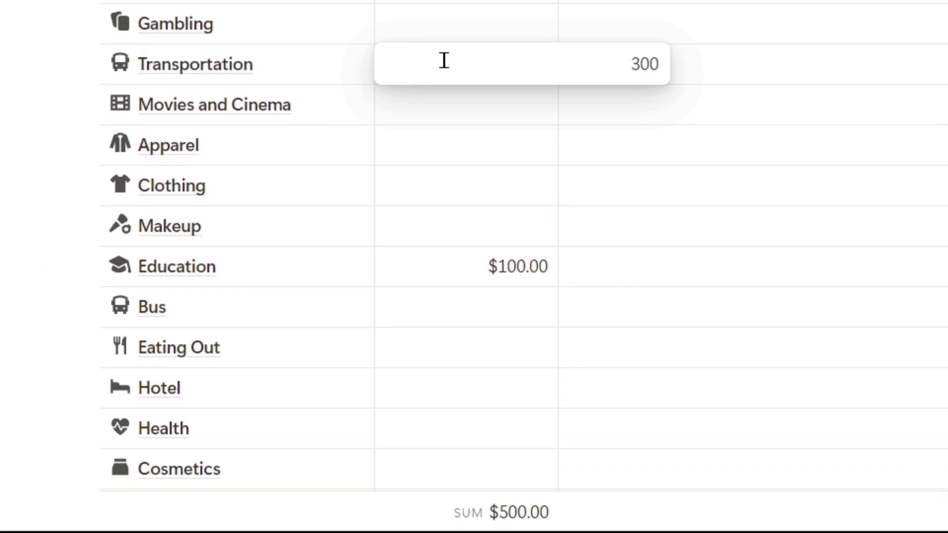
pyautogui.press('Return')
pyautogui.click(490, 448)
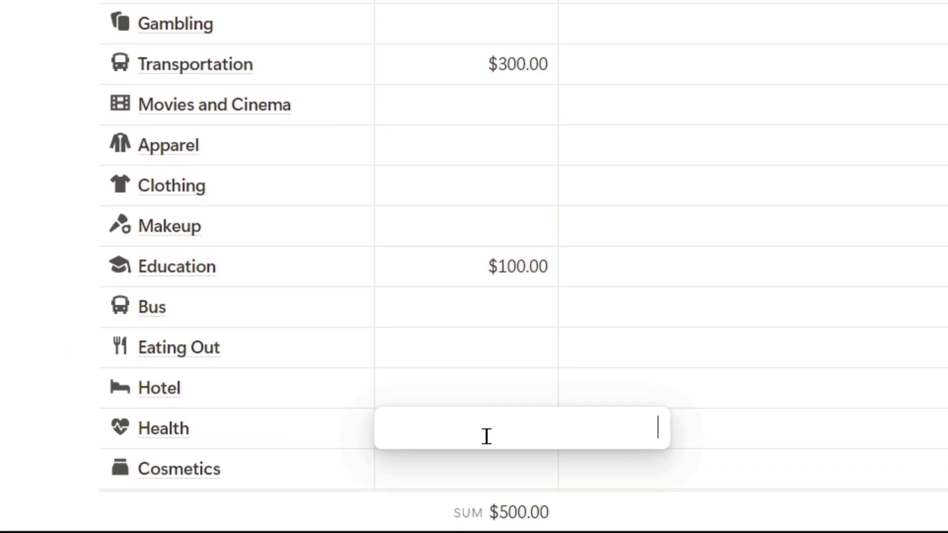
pyautogui.press('Return')
pyautogui.scroll(10, 768, 345)
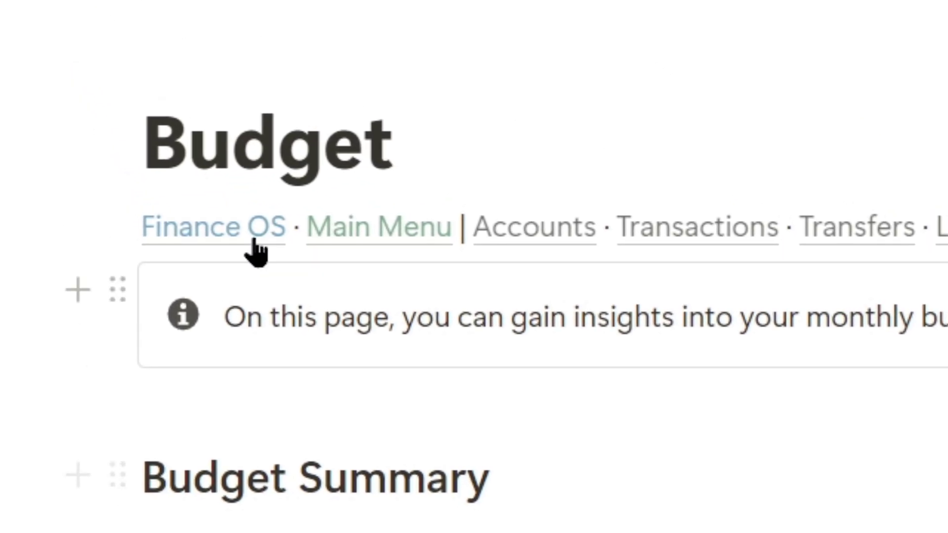
# On the Finance OS dashboard, check Budgeted Categories shows Transportation at 67% of $300.00, then return to Income Categories.
pyautogui.click(242, 232)
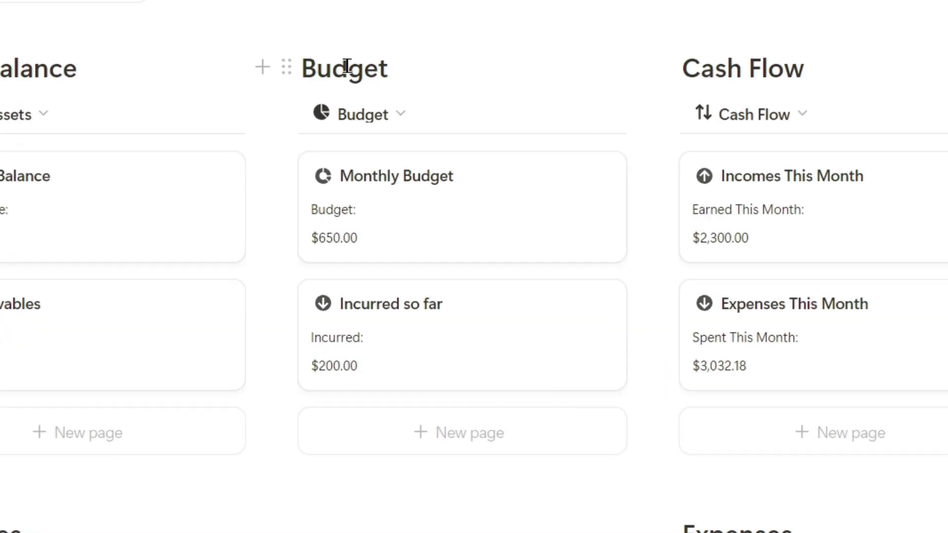
pyautogui.scroll(-15, 266, 283)
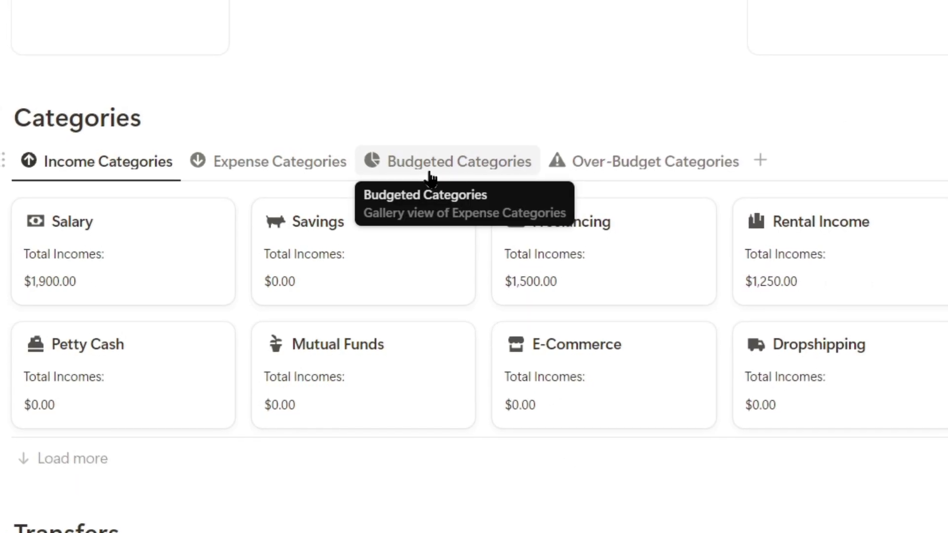
pyautogui.click(458, 174)
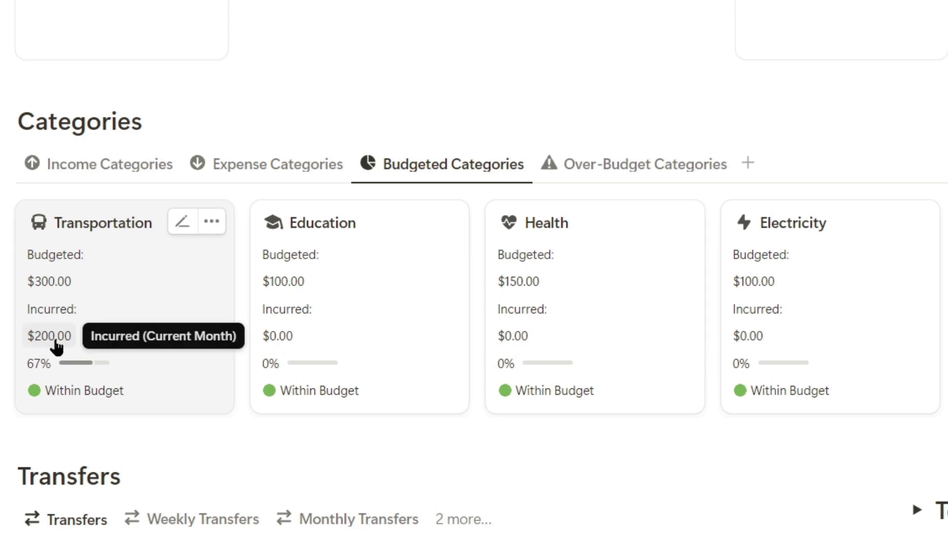
pyautogui.click(84, 164)
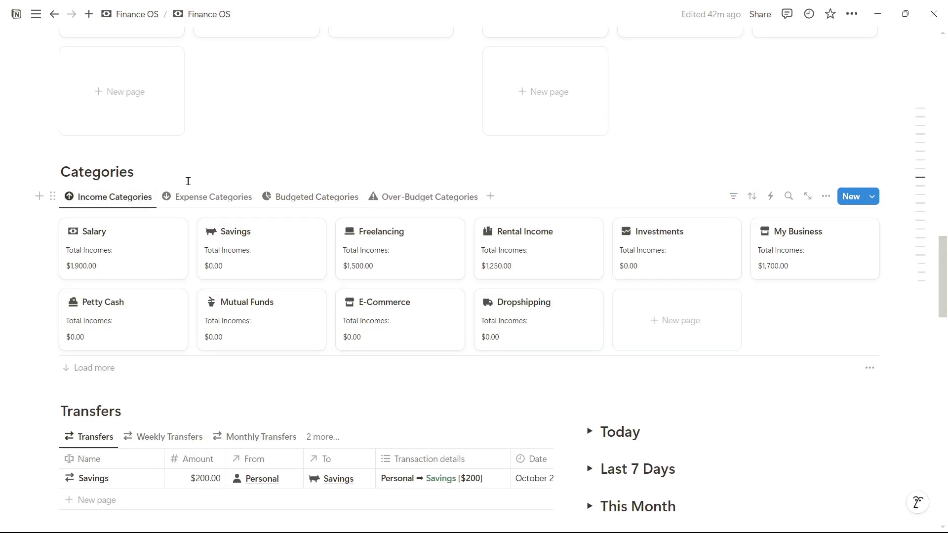
pyautogui.scroll(-5, 292, 368)
# Open the Wish List page and scroll down to the installment transactions.
pyautogui.scroll(20, 402, 429)
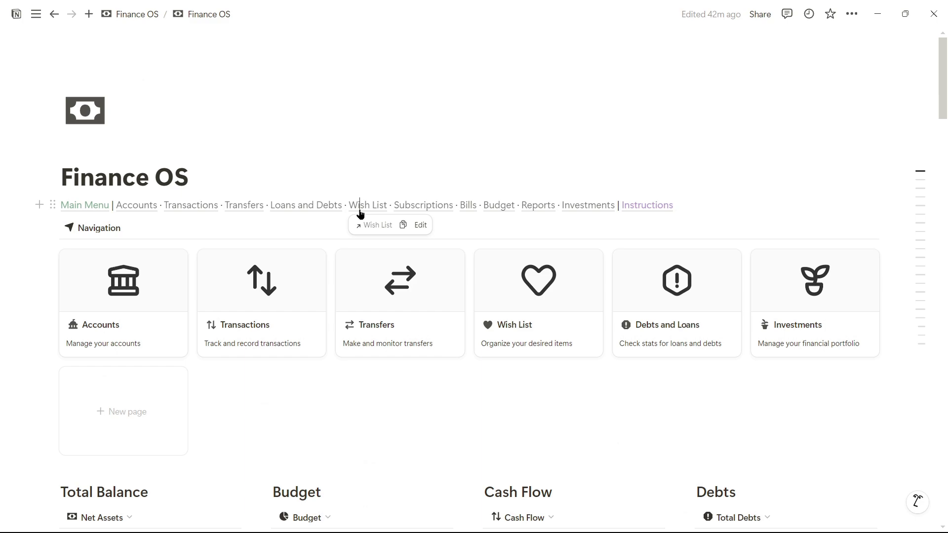
pyautogui.click(361, 205)
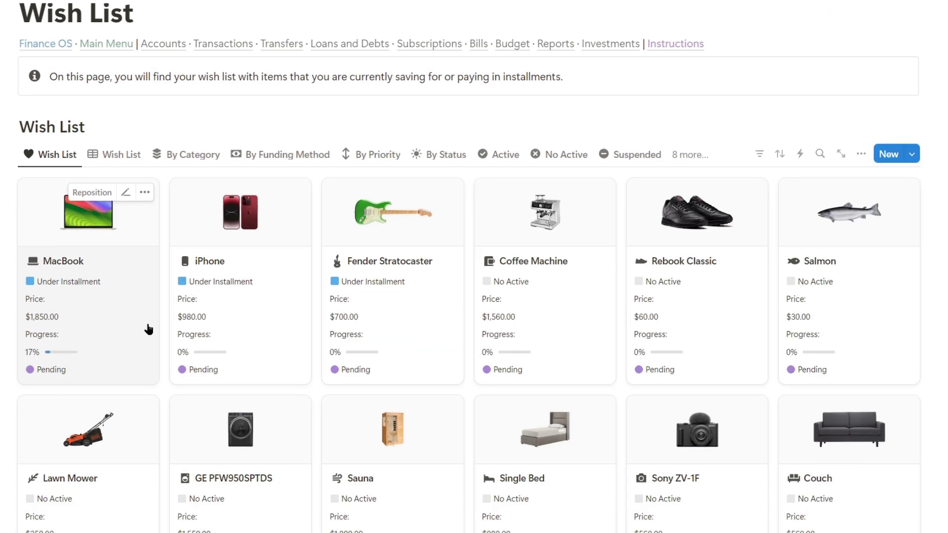
pyautogui.scroll(-12, 148, 330)
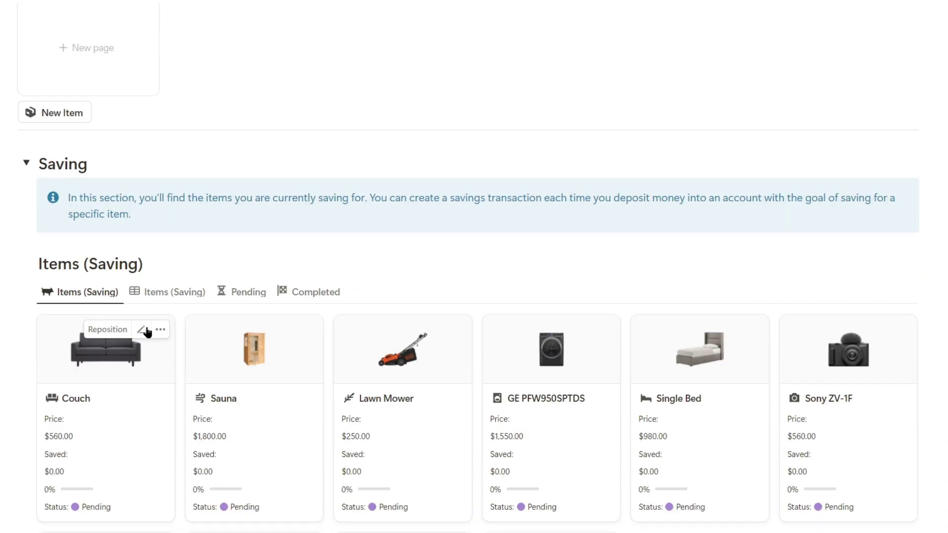
pyautogui.scroll(-12, 147, 332)
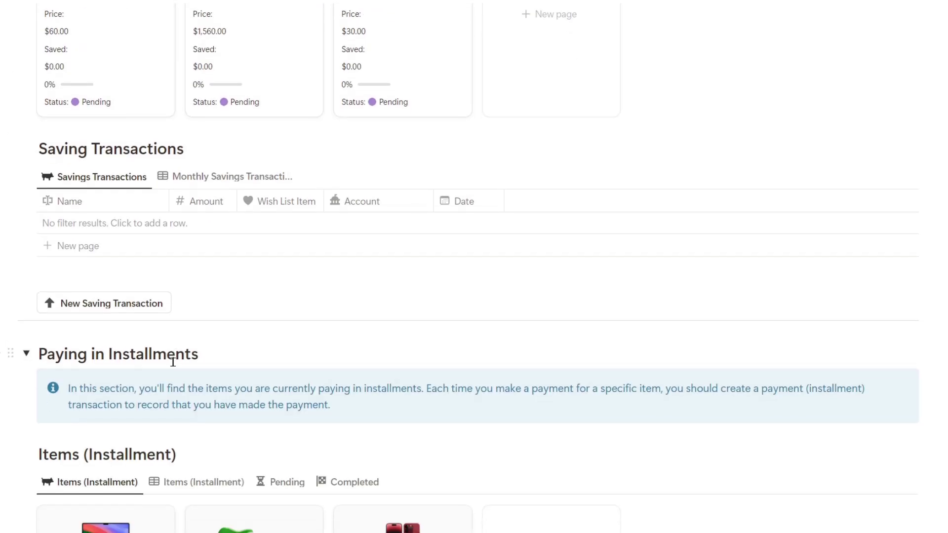
pyautogui.scroll(-5, 172, 362)
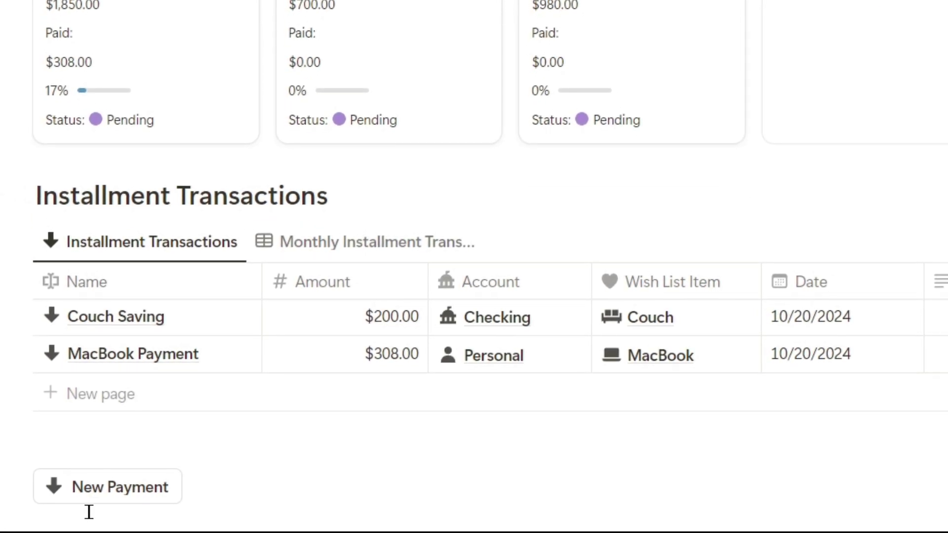
# Add a $250.00 'Guitar Payment' installment paid from the Payoneer account.
pyautogui.click(94, 498)
pyautogui.write('Guitar Payment')
pyautogui.press('Return')
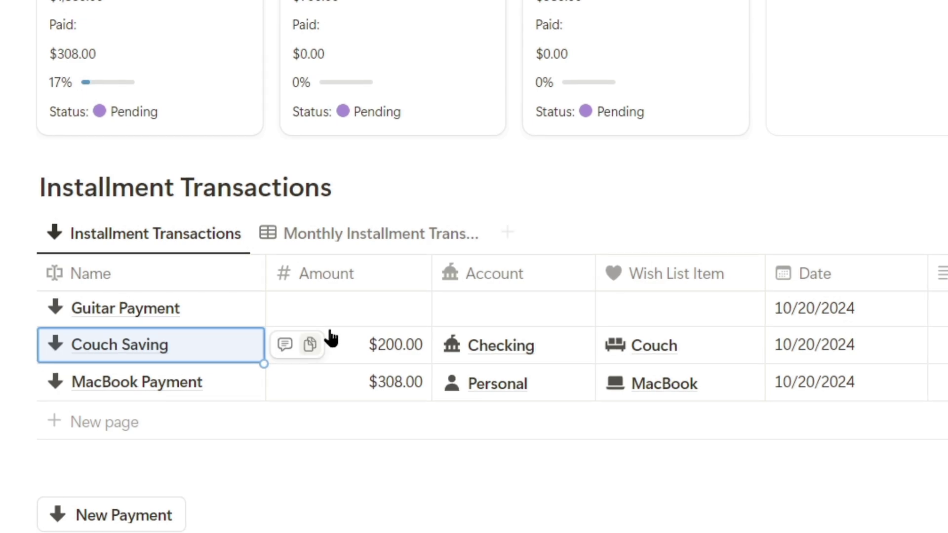
pyautogui.click(353, 309)
pyautogui.write('250')
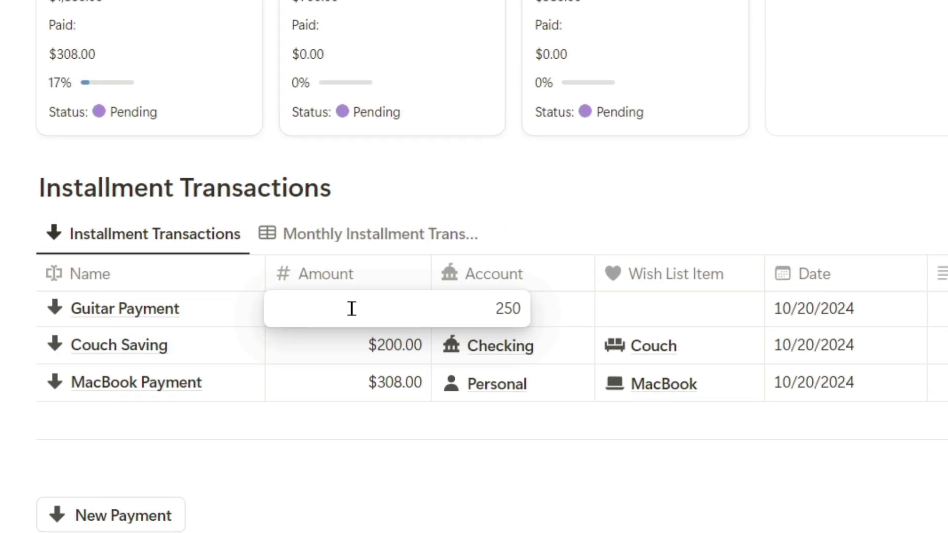
pyautogui.press('Return')
pyautogui.click(514, 309)
pyautogui.click(499, 522)
# Link Guitar Payment to the Fender Stratocaster item and widen the Wish List Item column.
pyautogui.click(669, 310)
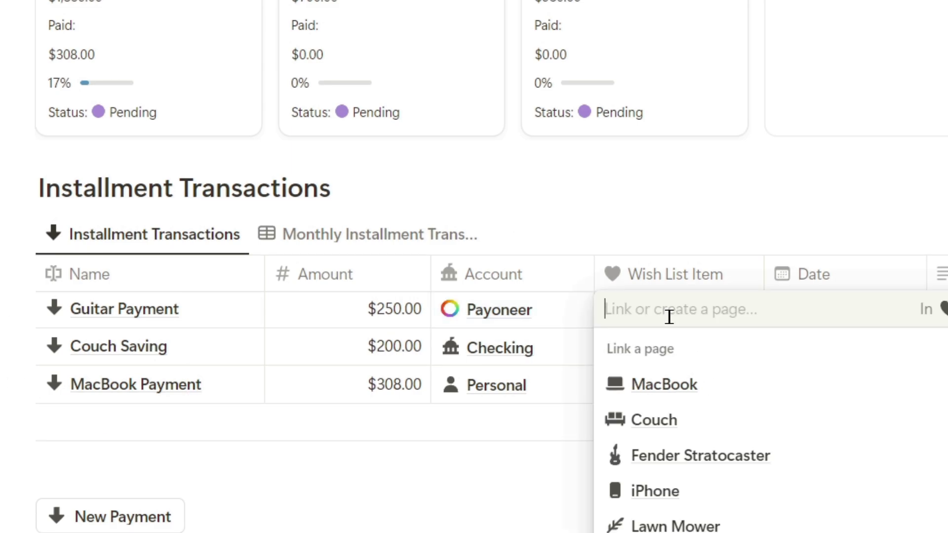
pyautogui.click(694, 455)
pyautogui.press('Escape')
pyautogui.moveTo(764, 275); pyautogui.dragTo(793, 275)
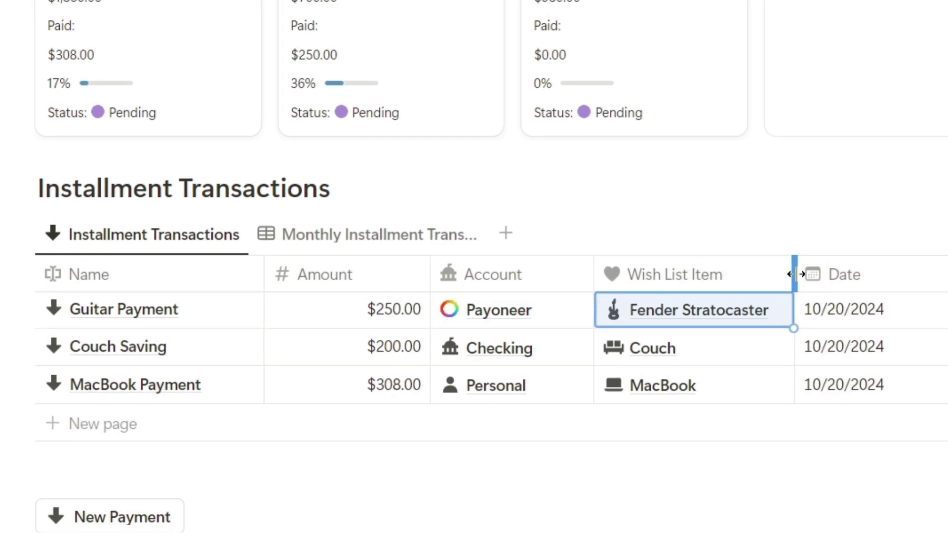
pyautogui.click(672, 191)
# Add a new saving transaction named 'Couch Saving' with an amount of 200.
pyautogui.scroll(20, 672, 191)
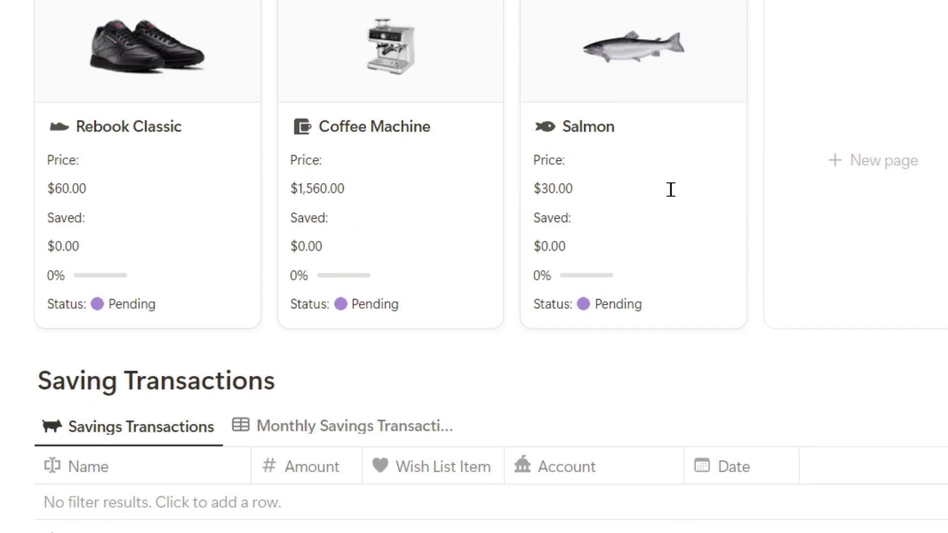
pyautogui.scroll(10, 672, 198)
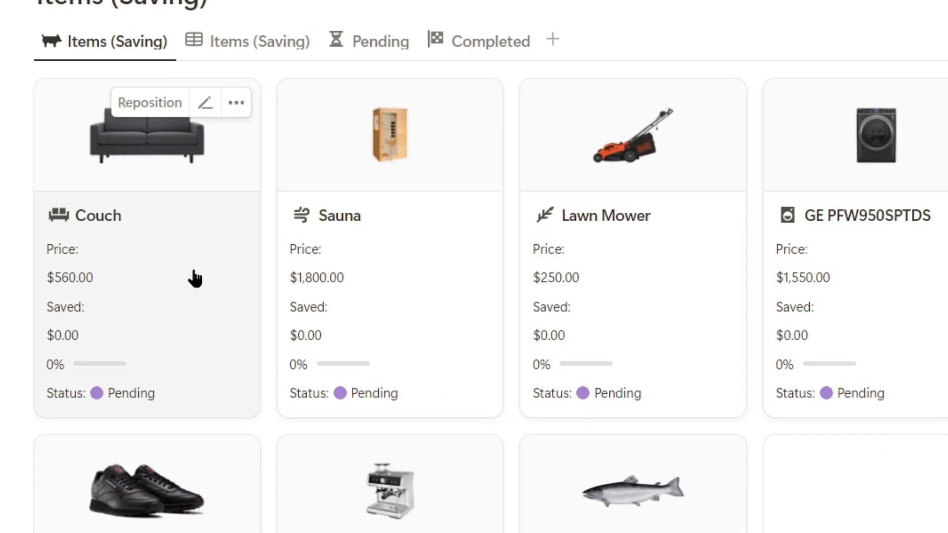
pyautogui.scroll(-12, 214, 314)
pyautogui.scroll(2, 313, 387)
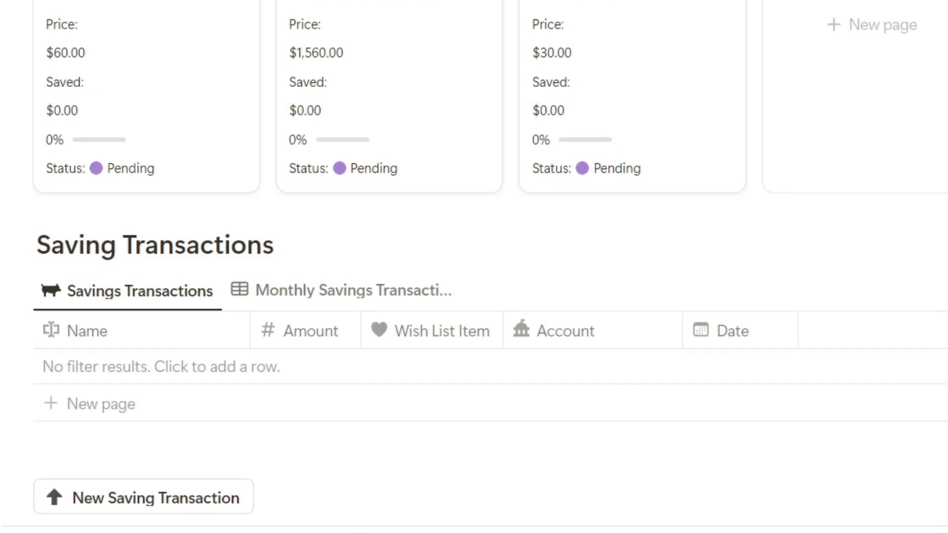
pyautogui.click(215, 500)
pyautogui.hotkey('ctrl', 'a')
pyautogui.write('Couch Saving')
pyautogui.press('Return')
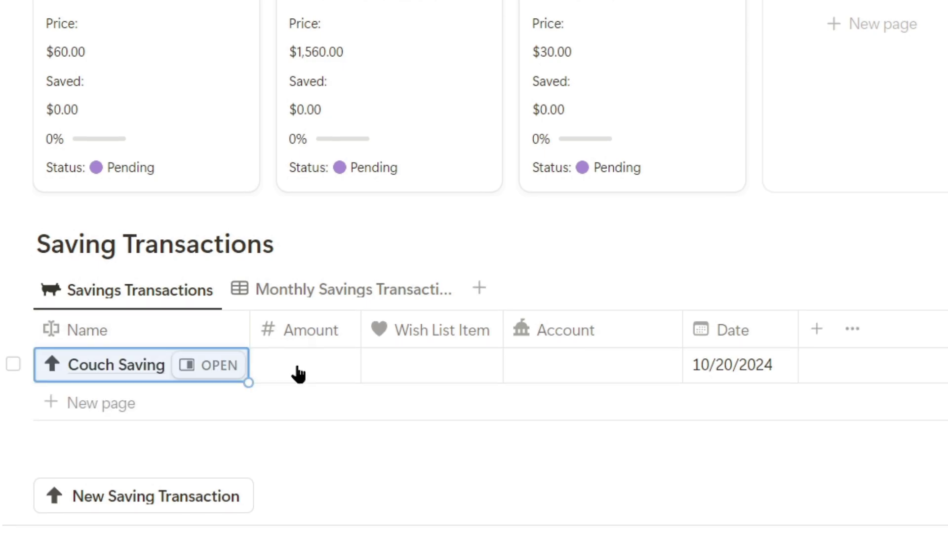
pyautogui.click(299, 374)
pyautogui.write('200')
# Link Couch Saving to the Couch wish-list item and the Checking account.
pyautogui.click(458, 379)
pyautogui.click(422, 103)
pyautogui.click(536, 378)
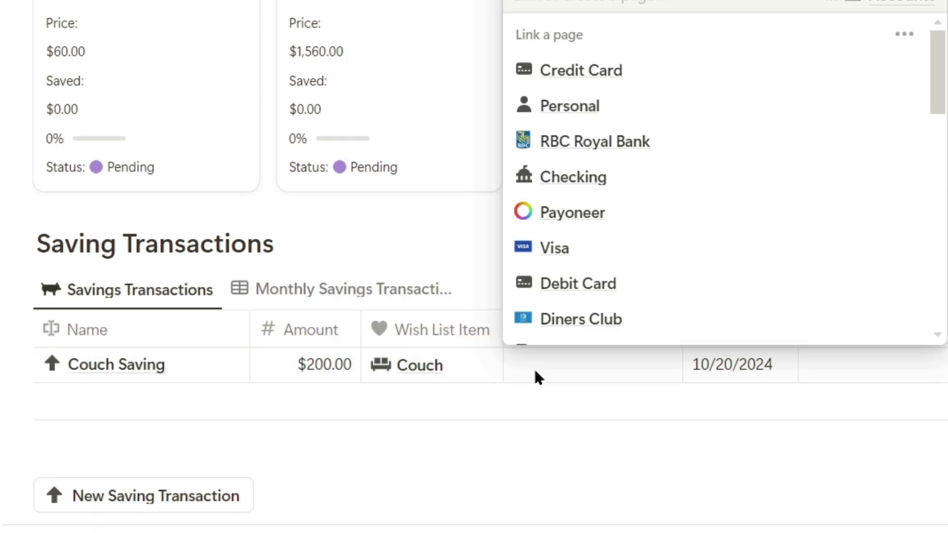
pyautogui.click(573, 177)
pyautogui.press('Escape')
pyautogui.scroll(10, 429, 271)
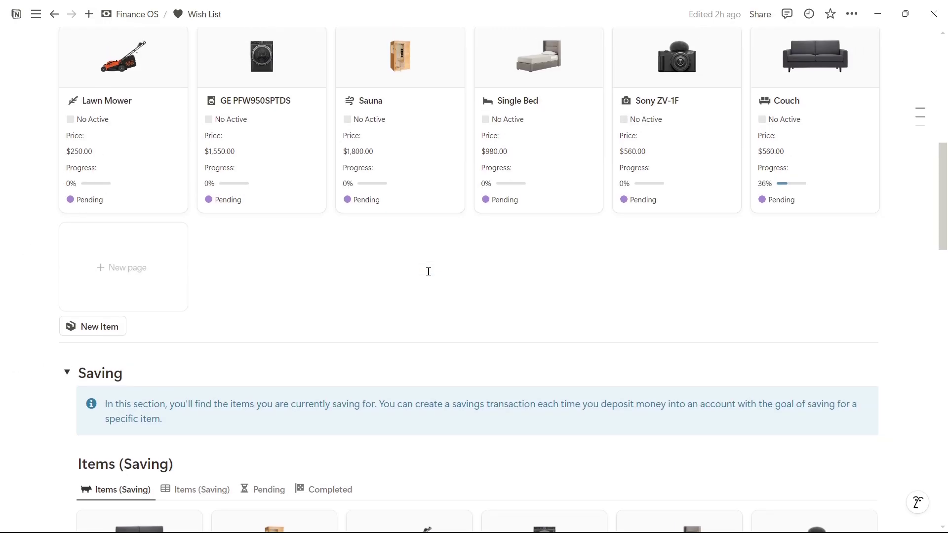
pyautogui.scroll(10, 429, 271)
# Go to the Subscriptions page and scroll through its subscription gallery and transactions.
pyautogui.click(440, 206)
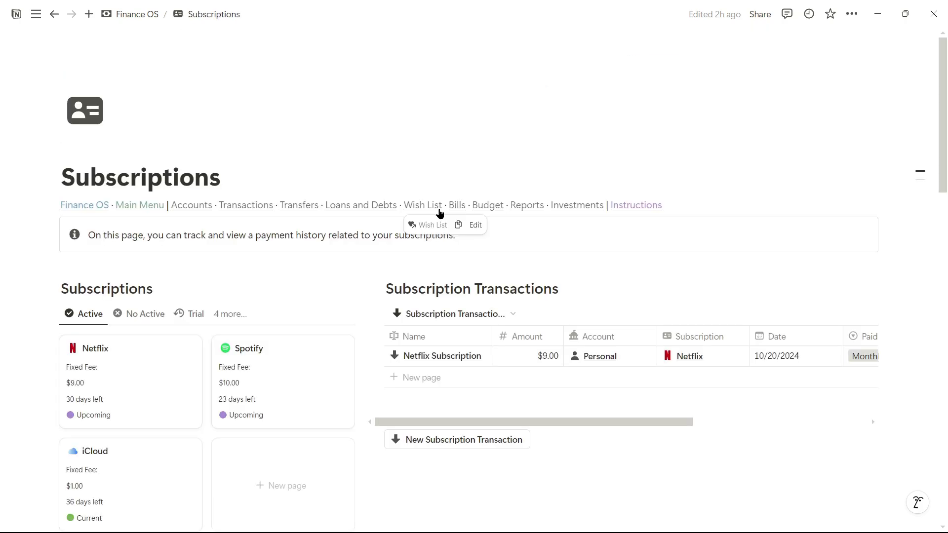
pyautogui.scroll(-2, 440, 213)
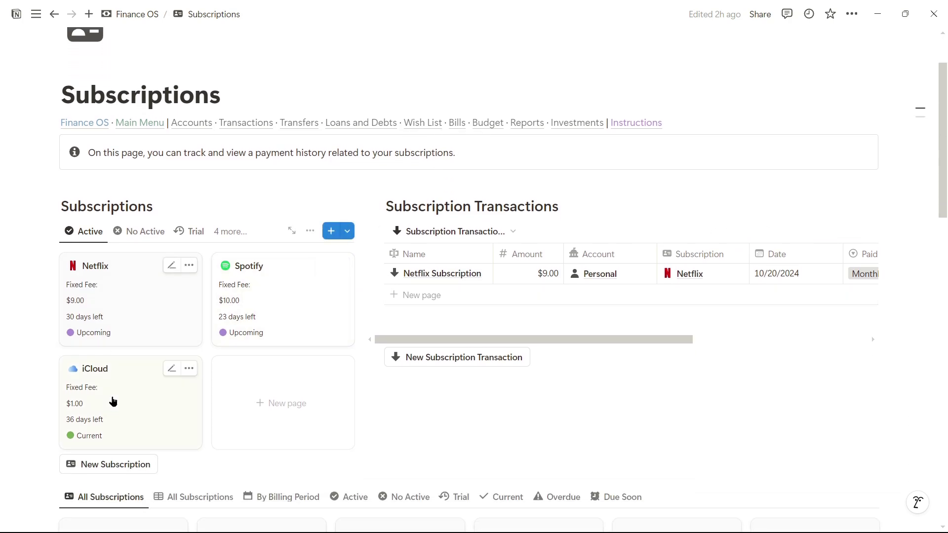
pyautogui.scroll(-4, 332, 309)
pyautogui.scroll(-9, 332, 328)
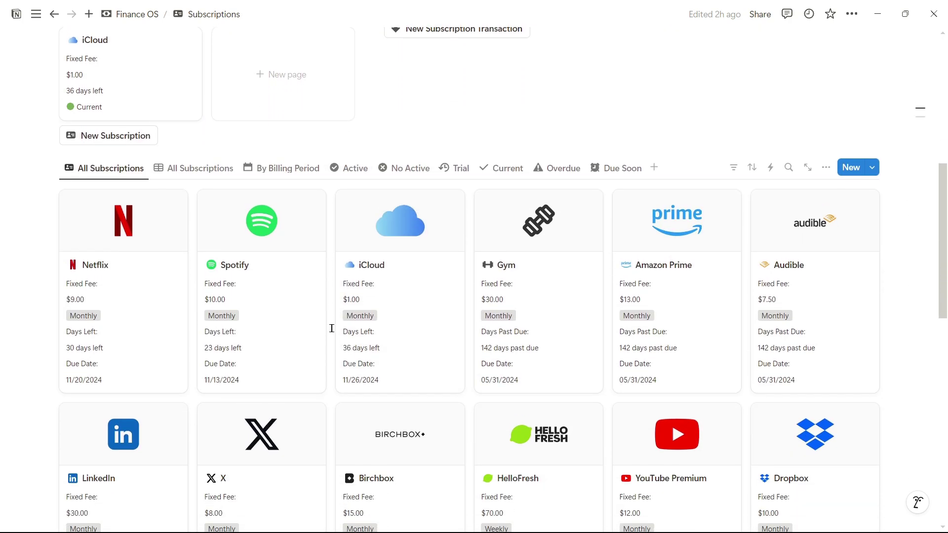
pyautogui.scroll(-6, 332, 328)
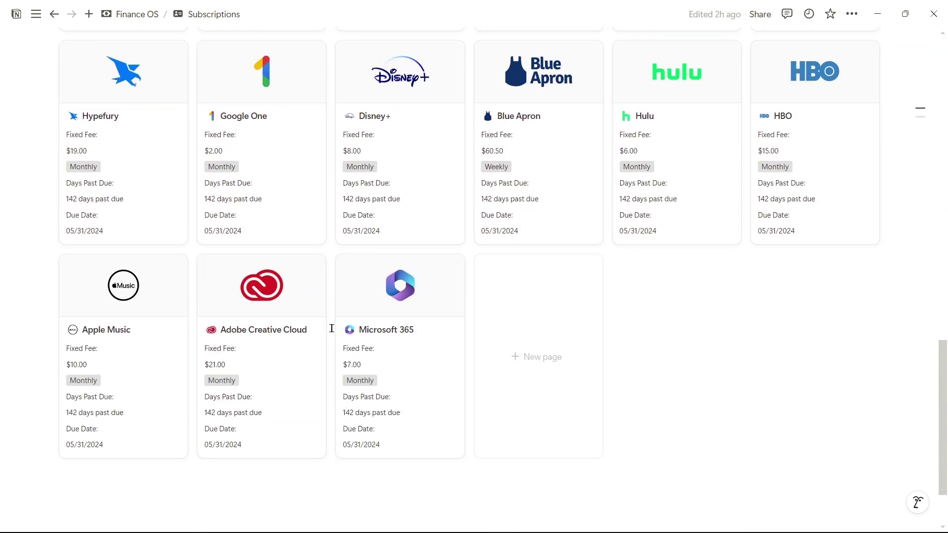
pyautogui.scroll(3, 332, 329)
pyautogui.scroll(5, 332, 328)
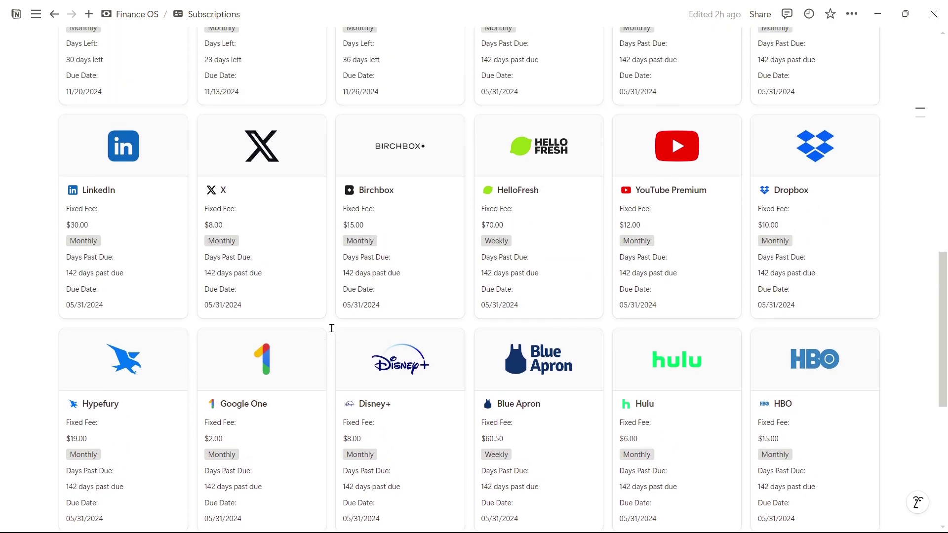
pyautogui.scroll(9, 332, 328)
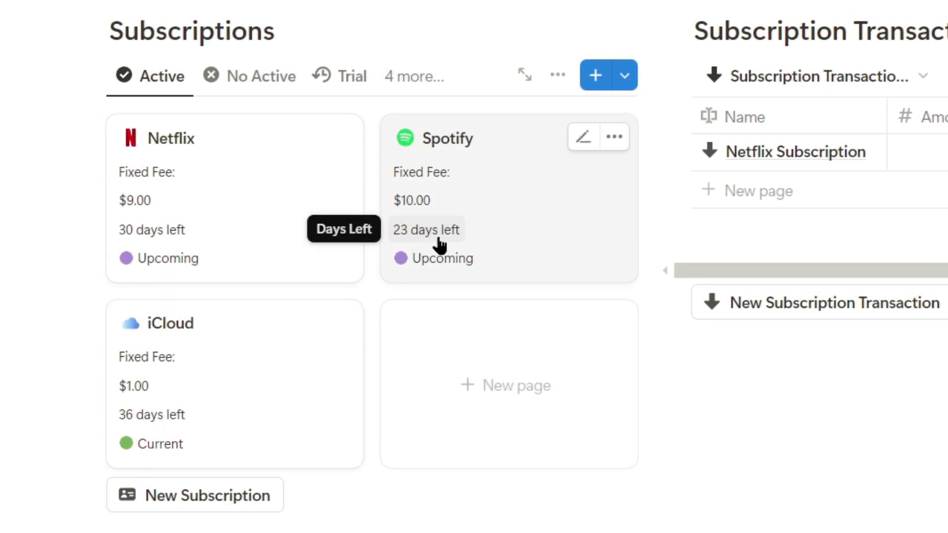
# Add a subscription transaction named 'Spotify Payment' with a $10.00 amount.
pyautogui.click(867, 303)
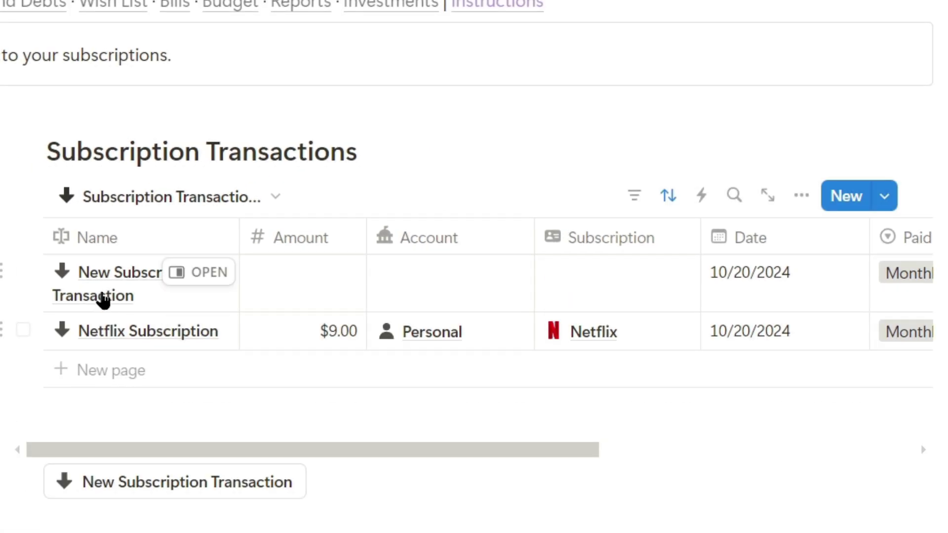
pyautogui.click(102, 299)
pyautogui.write('Spotify Payment')
pyautogui.press('Return')
pyautogui.click(301, 280)
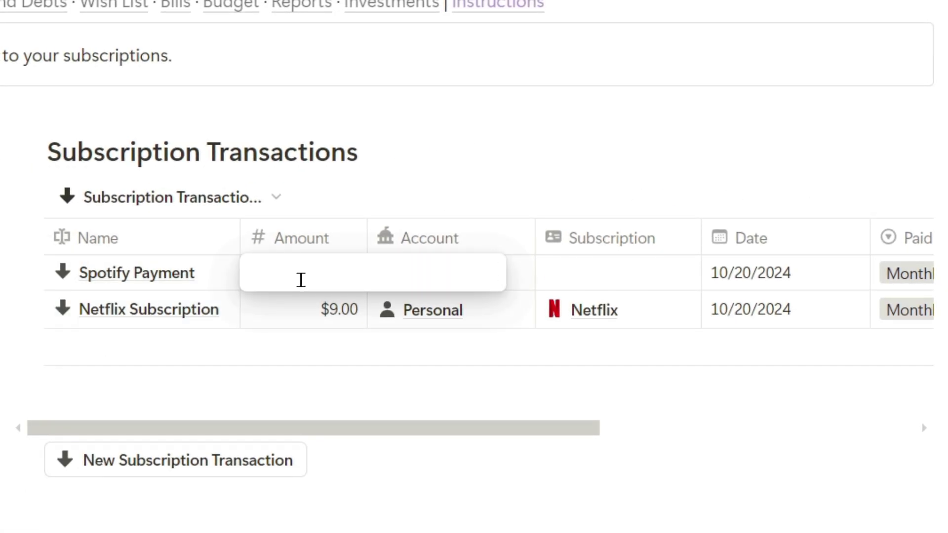
pyautogui.click(349, 293)
pyautogui.click(415, 272)
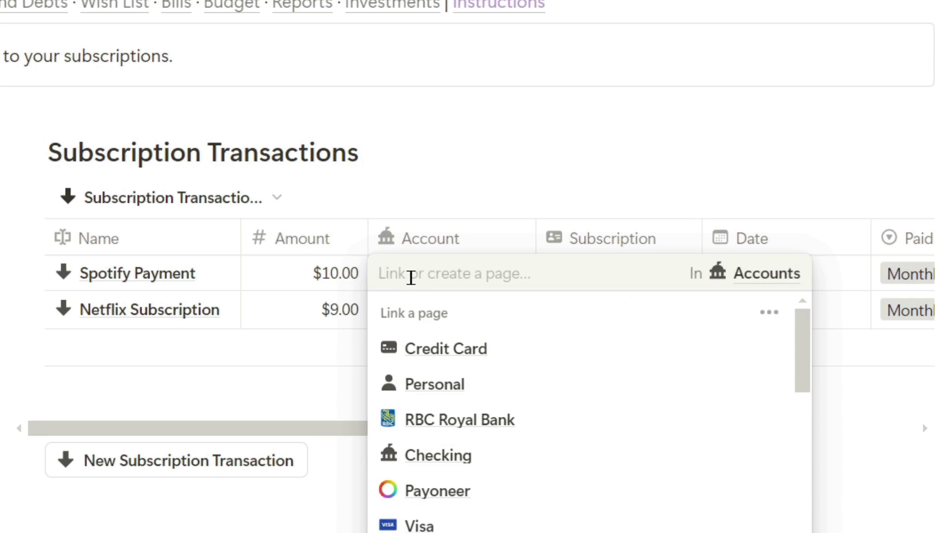
pyautogui.click(485, 493)
pyautogui.click(606, 275)
pyautogui.write('Spotify')
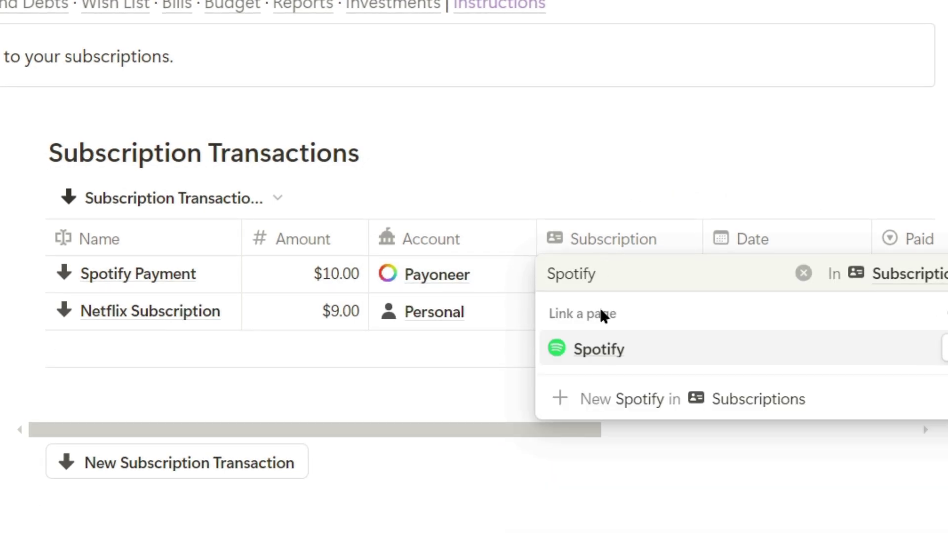
pyautogui.click(600, 347)
pyautogui.hscroll(5, 751, 275)
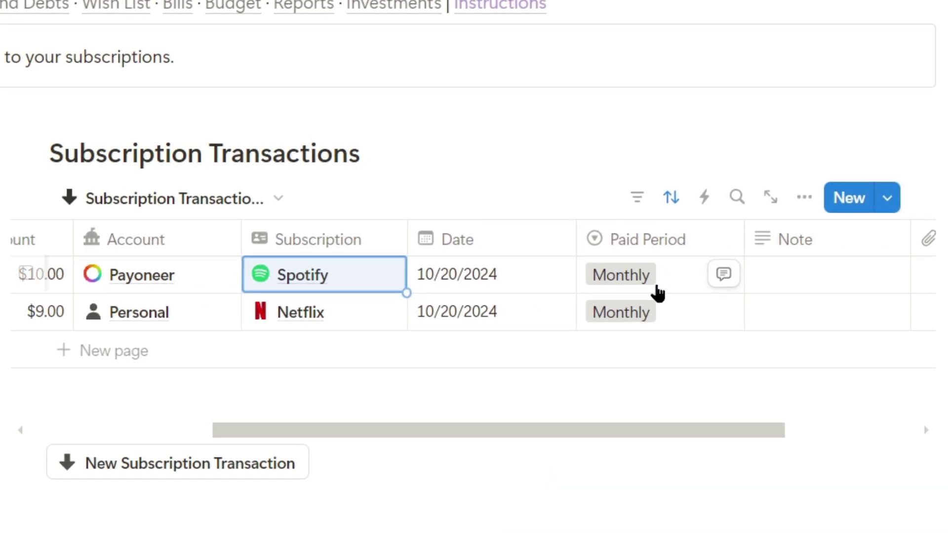
pyautogui.hscroll(-5, 537, 289)
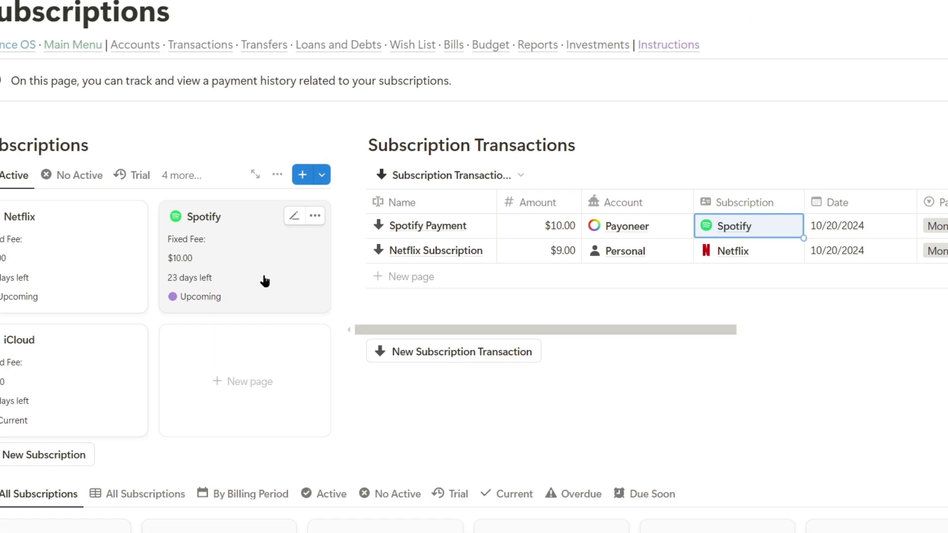
# Change the Spotify subscription's due date to 12/13/2024.
pyautogui.click(266, 281)
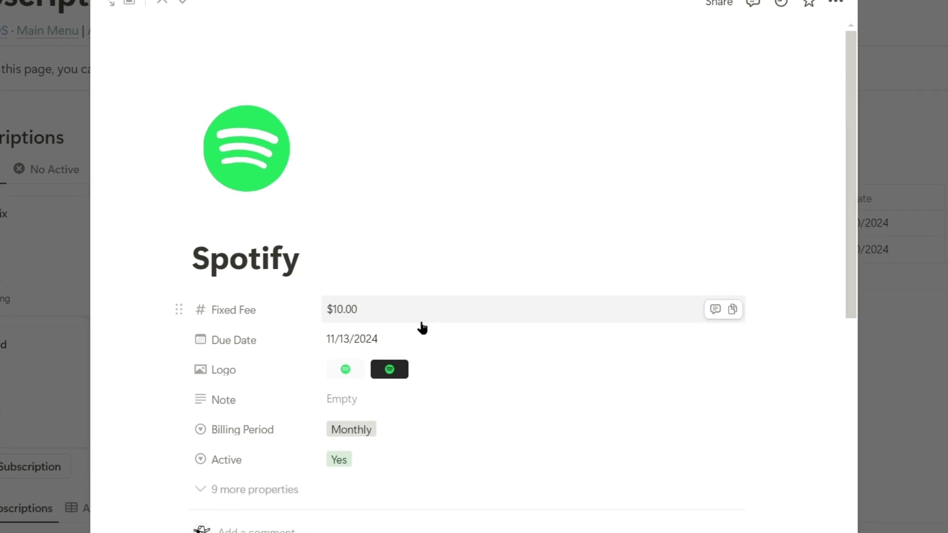
pyautogui.click(408, 338)
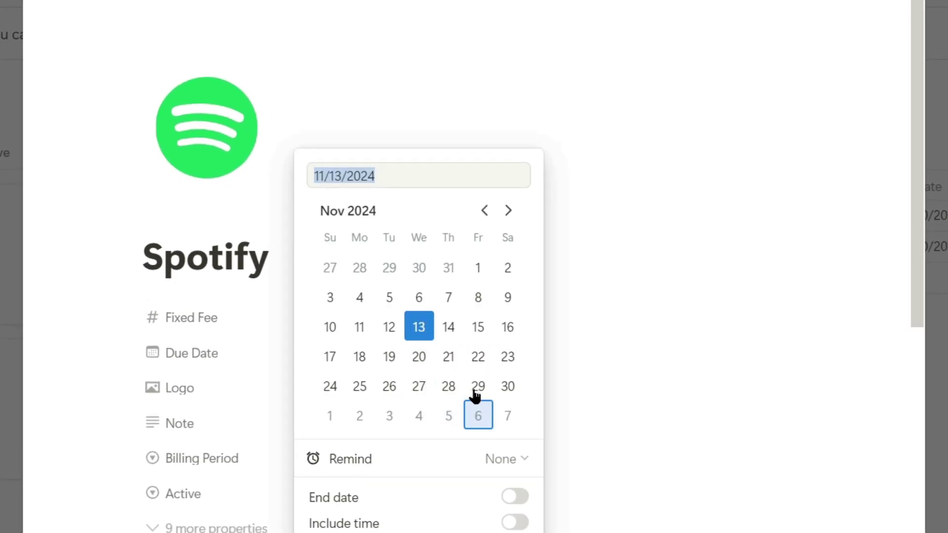
pyautogui.click(509, 212)
pyautogui.click(719, 334)
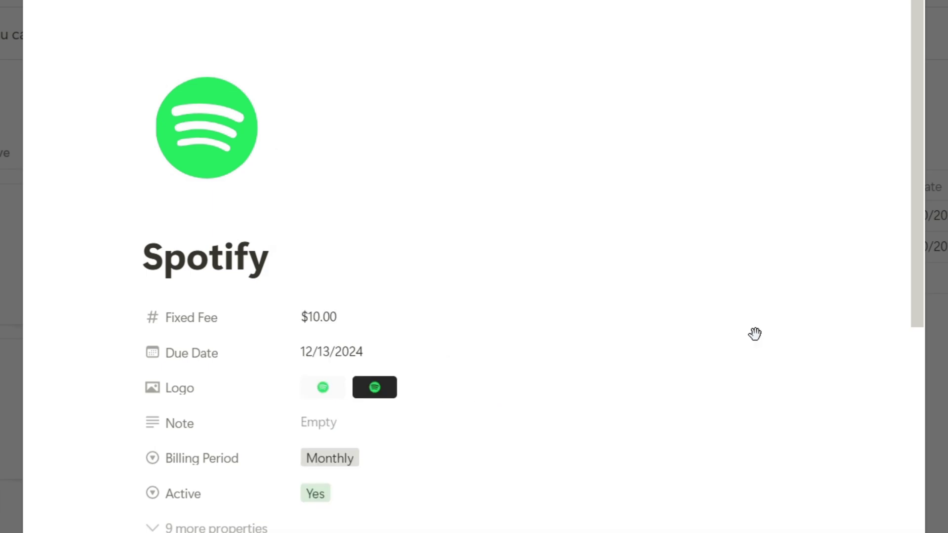
pyautogui.press('Escape')
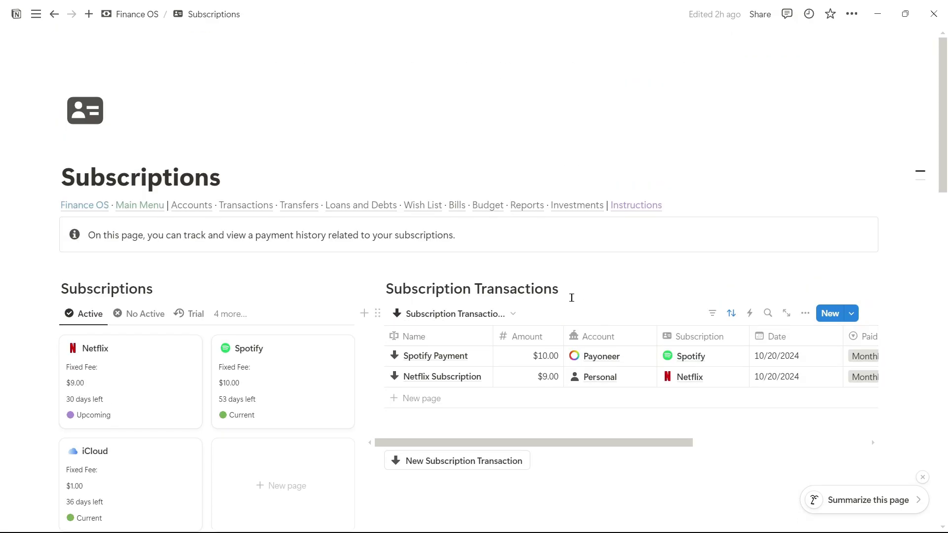
# Go to the Bills page and look over its bills and Bill Transactions table.
pyautogui.click(454, 209)
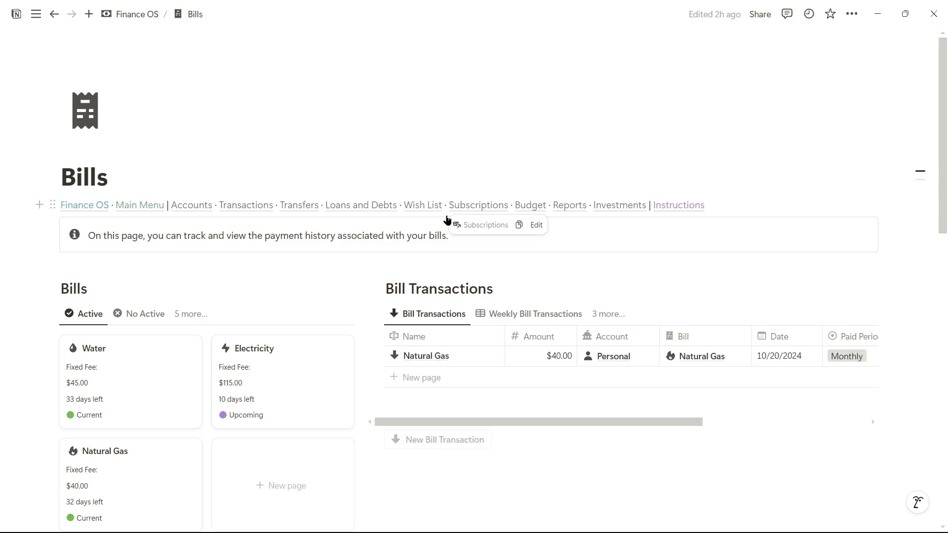
pyautogui.scroll(-3, 375, 261)
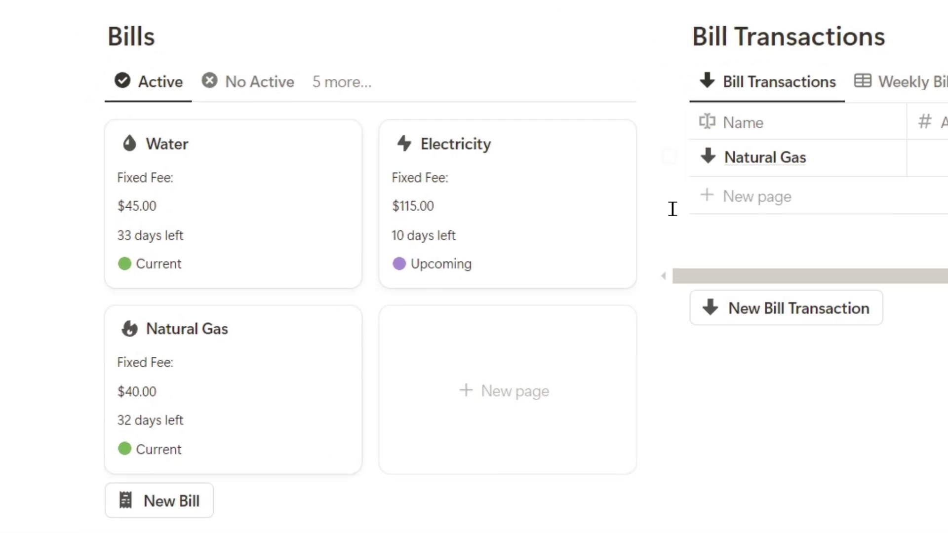
pyautogui.scroll(-12, 374, 261)
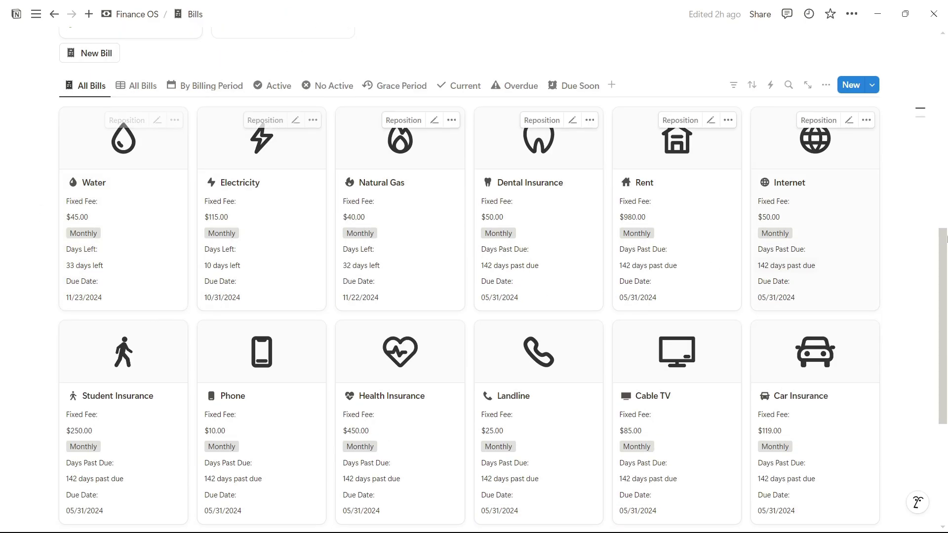
pyautogui.scroll(6, 897, 313)
pyautogui.scroll(6, 897, 314)
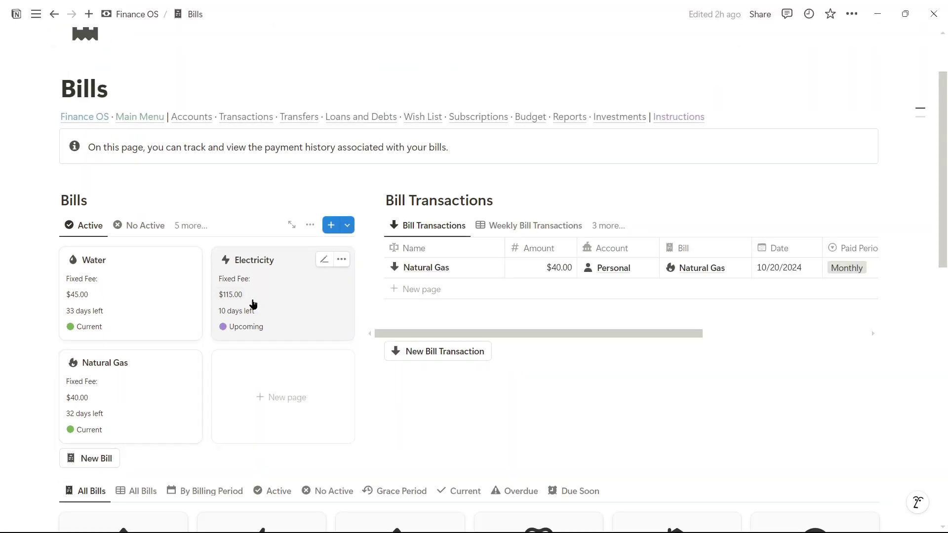
# Log a $115.00 'Electricity' bill transaction from Checking, linked to the Electricity bill.
pyautogui.click(447, 354)
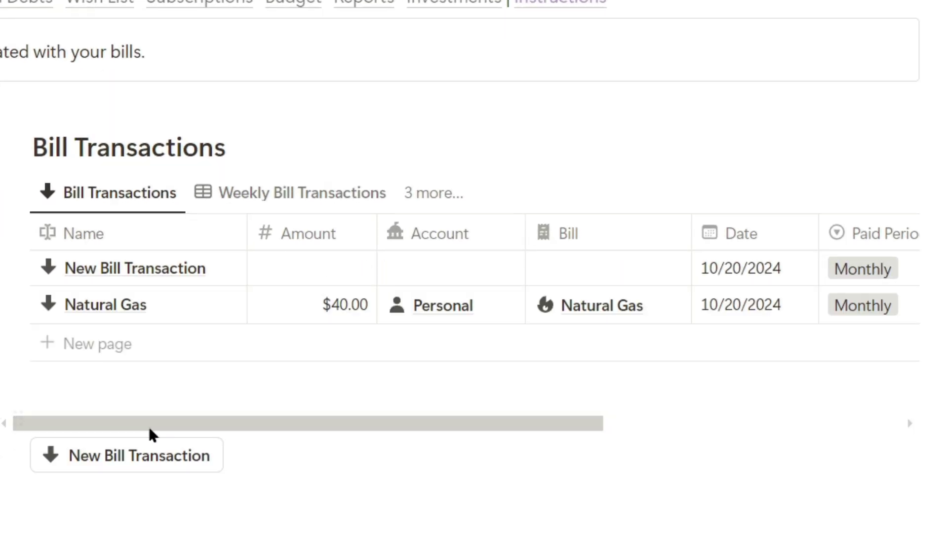
pyautogui.write('Electricity')
pyautogui.press('Return')
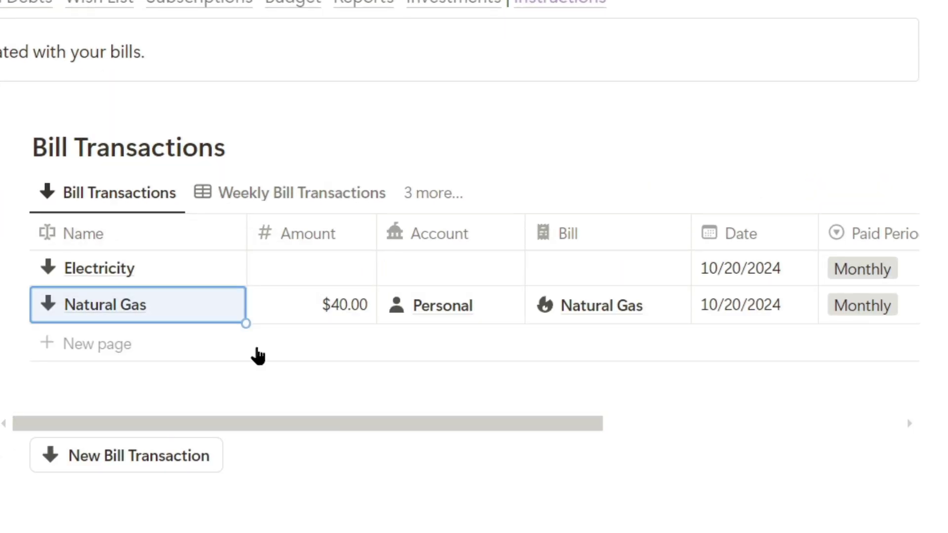
pyautogui.click(274, 277)
pyautogui.press('Return')
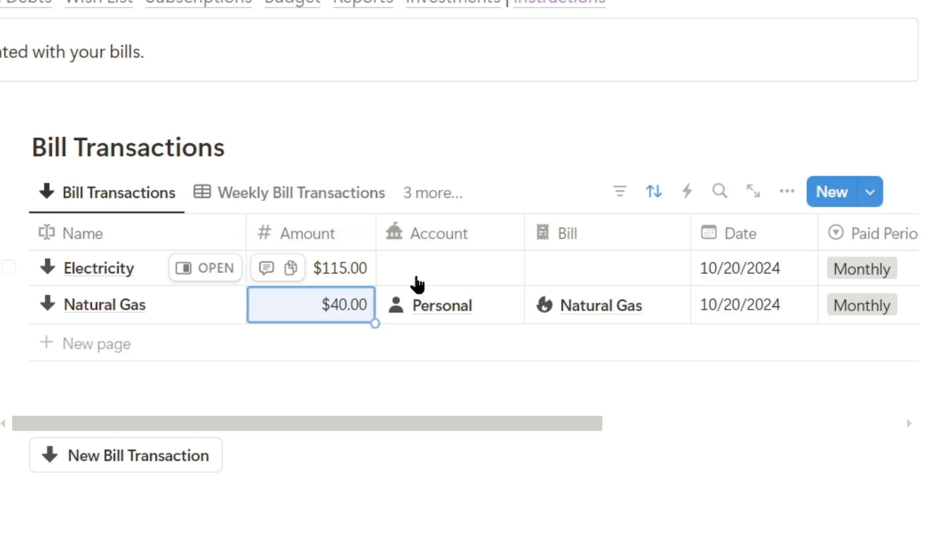
pyautogui.click(420, 269)
pyautogui.click(447, 451)
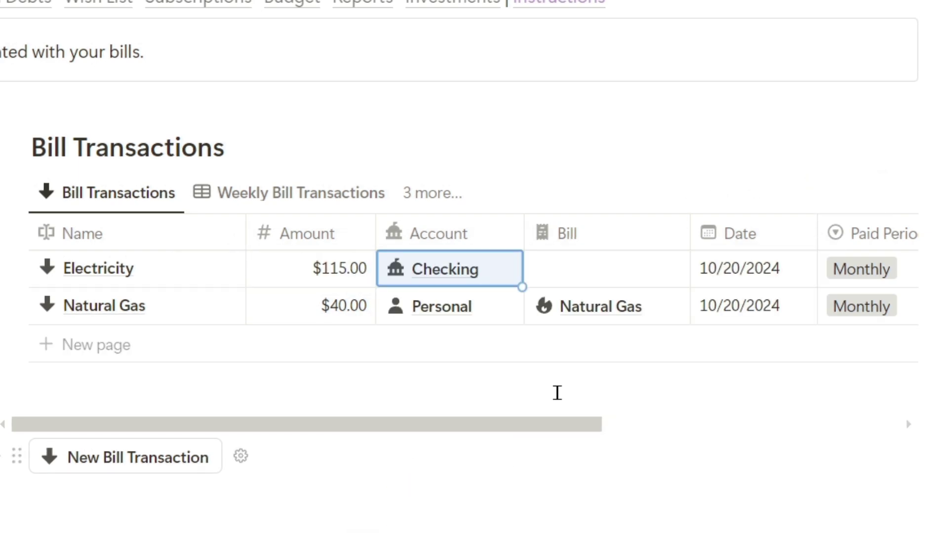
pyautogui.click(590, 268)
pyautogui.click(588, 413)
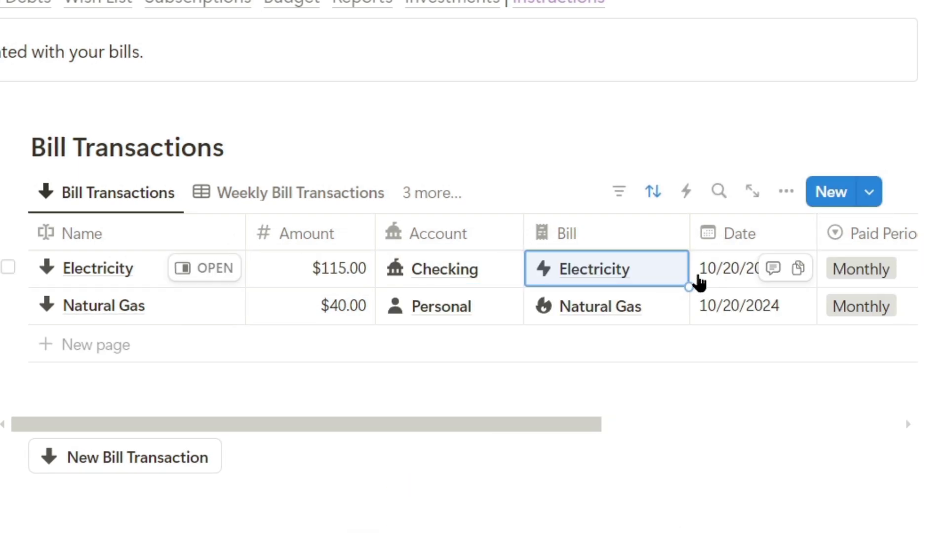
# Change the Electricity bill's due date to November 30, 2024.
pyautogui.hscroll(5, 696, 280)
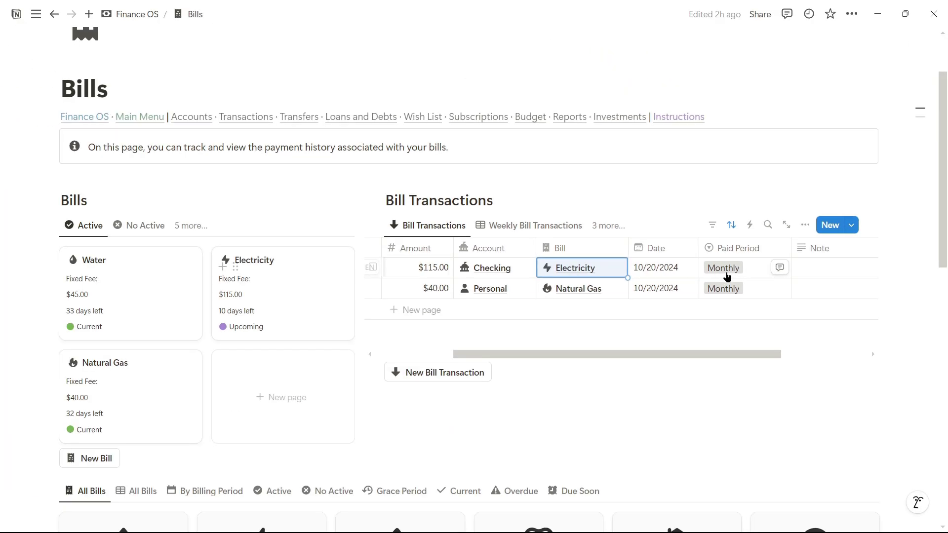
pyautogui.click(291, 297)
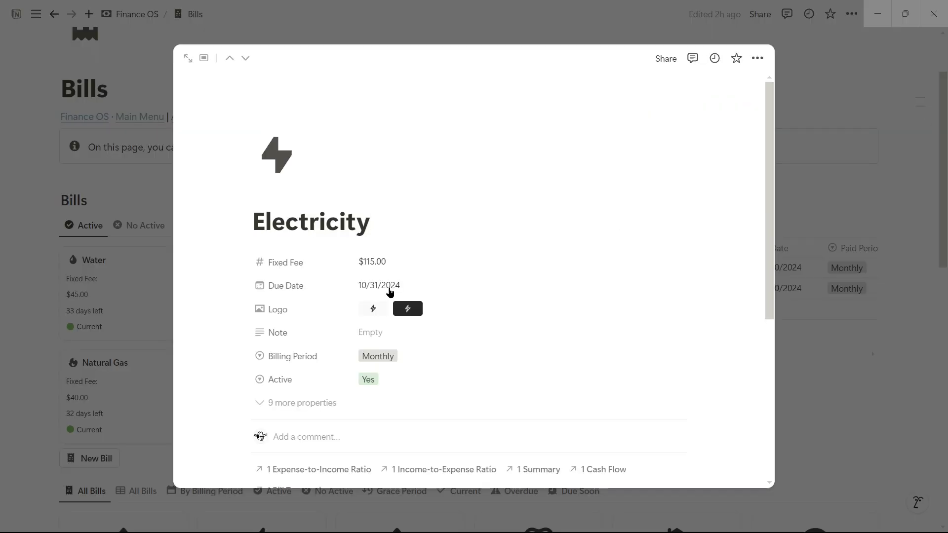
pyautogui.click(442, 294)
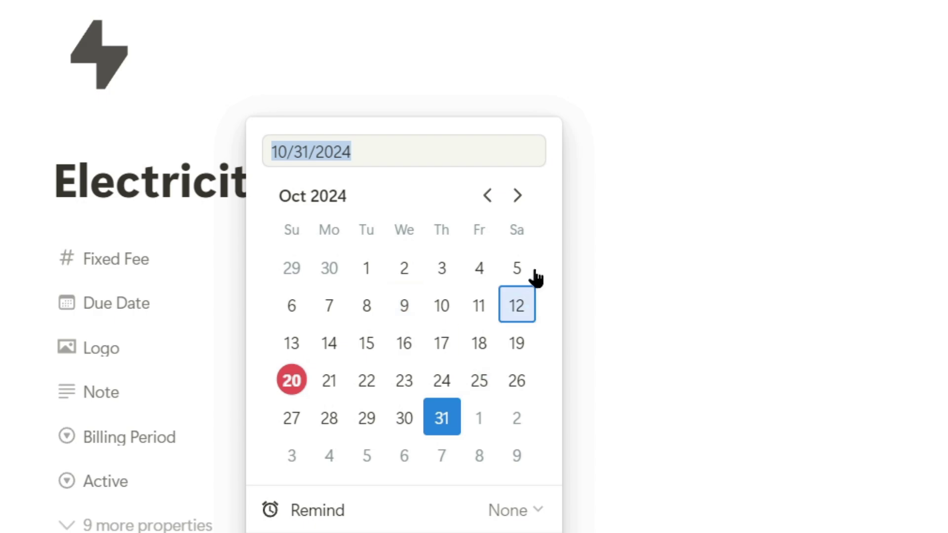
pyautogui.click(518, 198)
pyautogui.click(519, 417)
pyautogui.press('Escape')
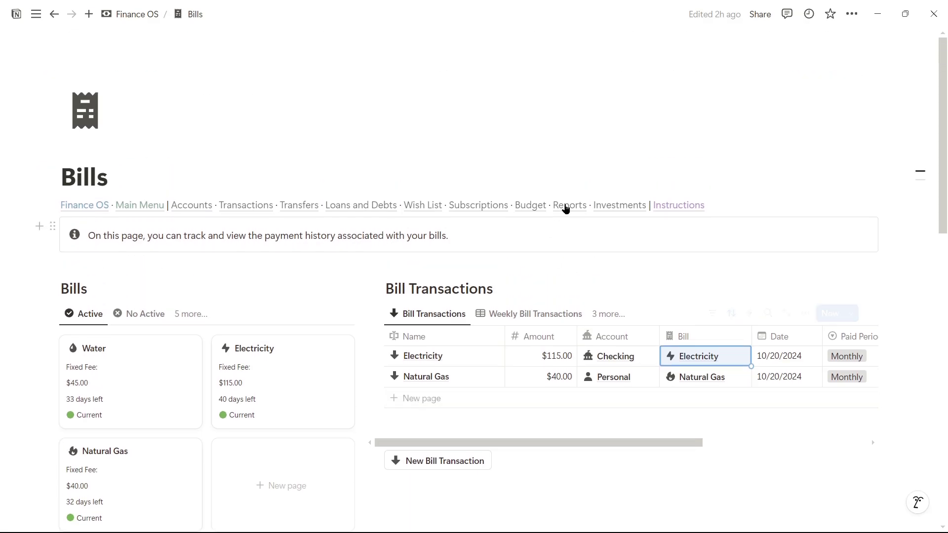
# Review the Portfolio and Investments page's stock holdings, real-time chart and sector distribution.
pyautogui.click(624, 206)
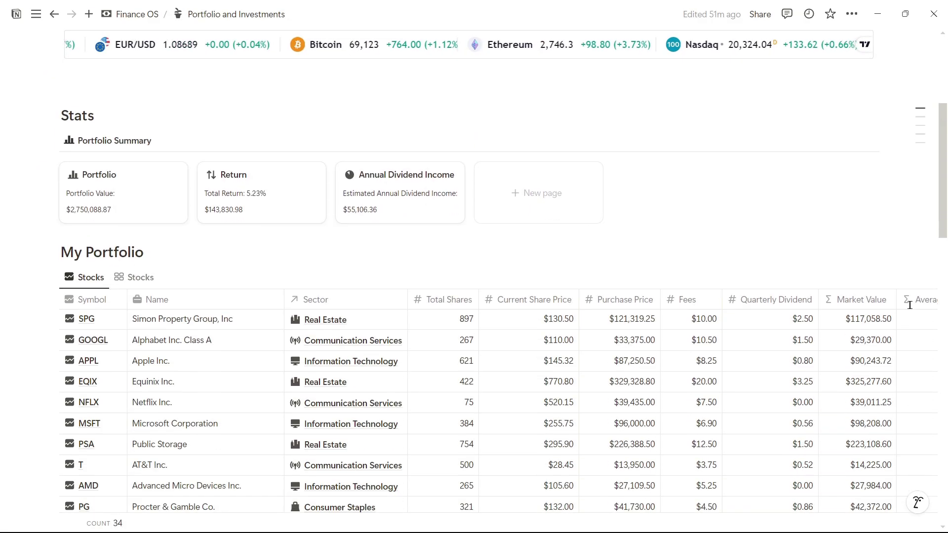
pyautogui.scroll(-3, 910, 307)
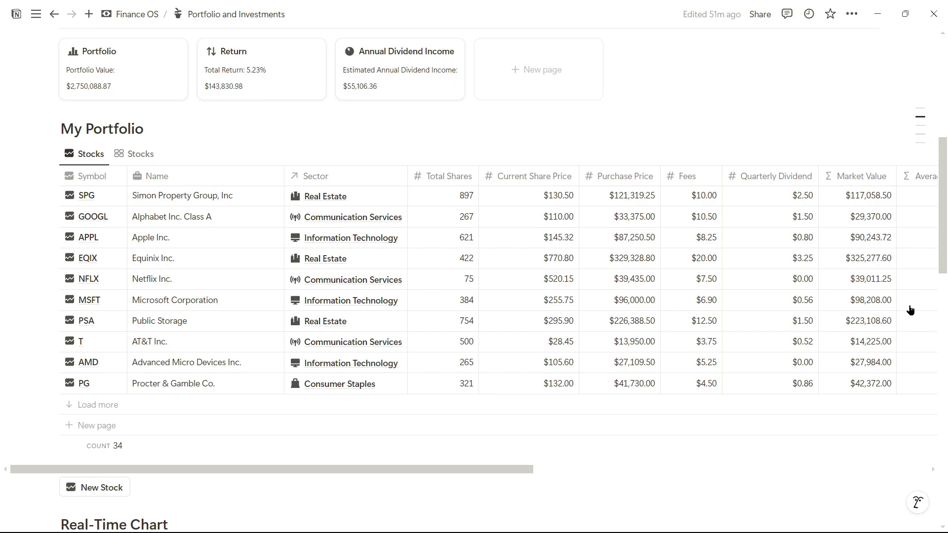
pyautogui.moveTo(912, 308)
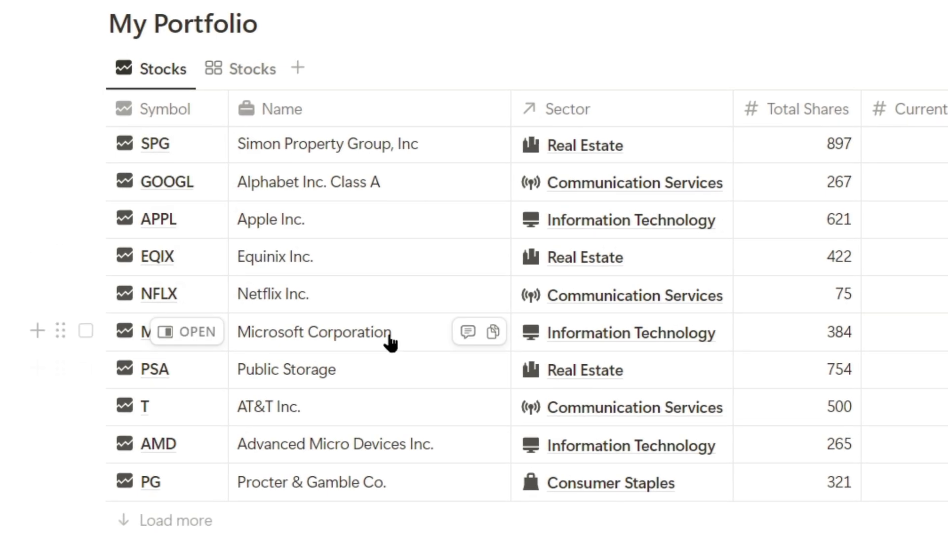
pyautogui.scroll(-5, 924, 379)
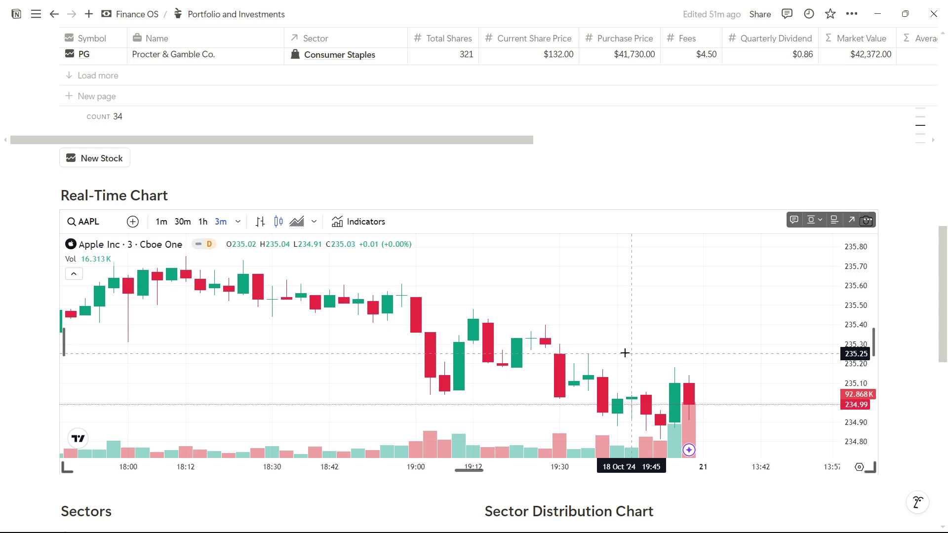
pyautogui.scroll(-7, 919, 352)
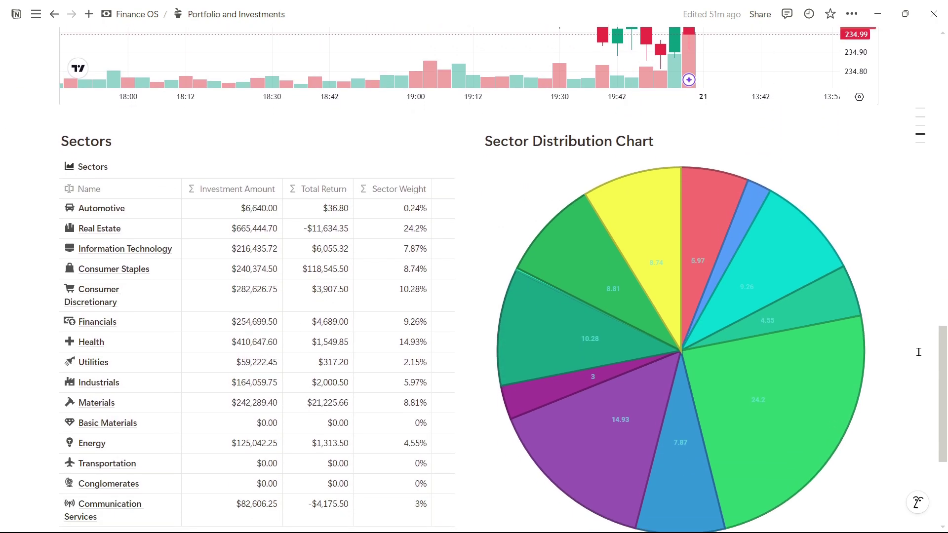
pyautogui.scroll(-1, 919, 353)
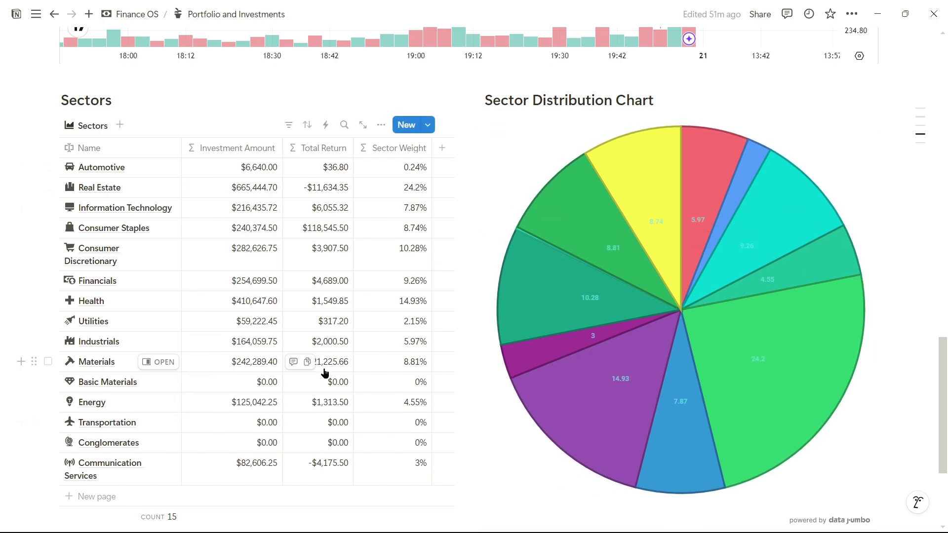
pyautogui.scroll(15, 325, 373)
# Open the Q4 - 2024 report from Reports and review its income, expense, subscription, bill, wish-list and loan tables.
pyautogui.click(595, 212)
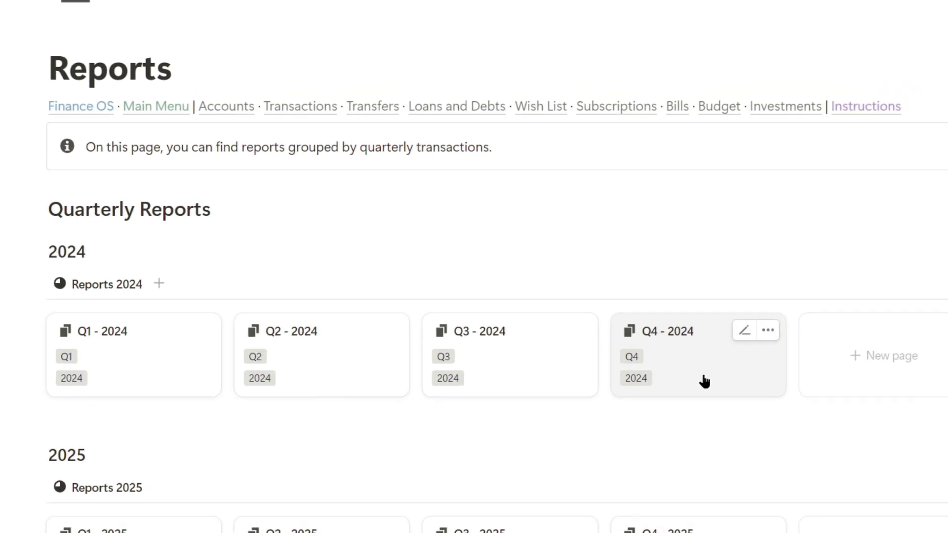
pyautogui.click(705, 382)
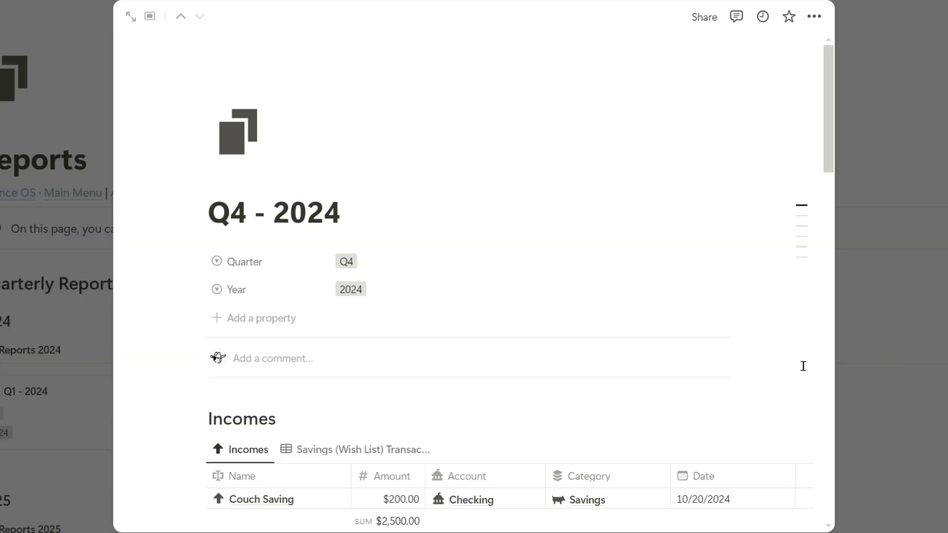
pyautogui.scroll(-5, 800, 366)
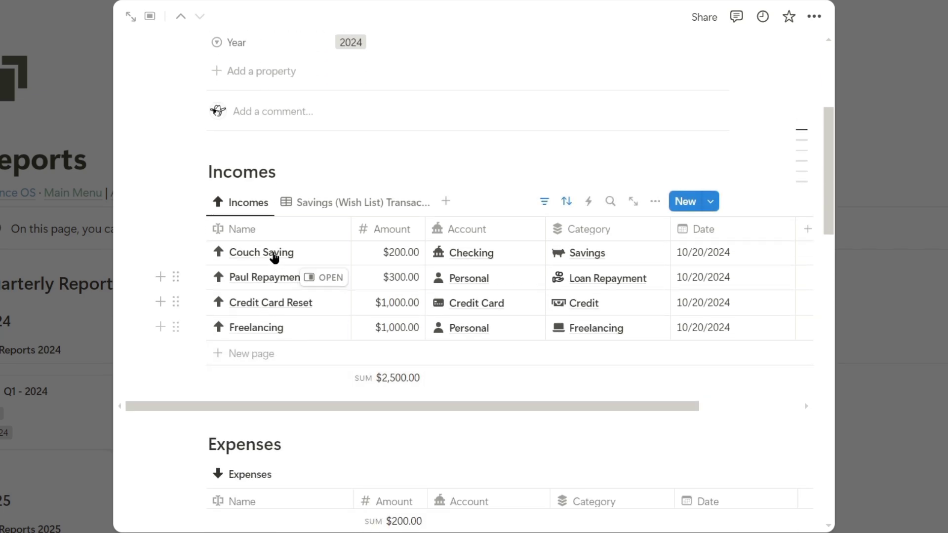
pyautogui.scroll(-6, 351, 339)
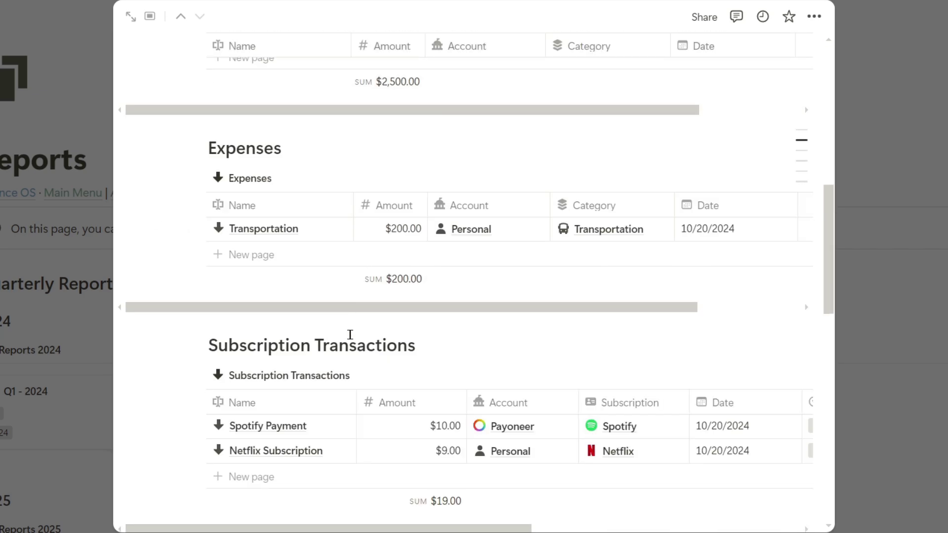
pyautogui.scroll(-7, 320, 239)
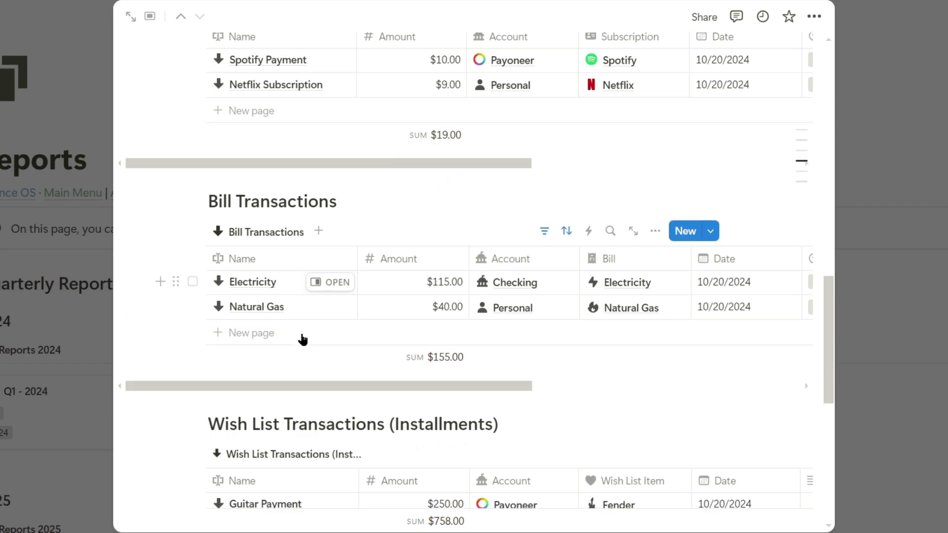
pyautogui.scroll(-5, 301, 336)
pyautogui.scroll(-4, 362, 267)
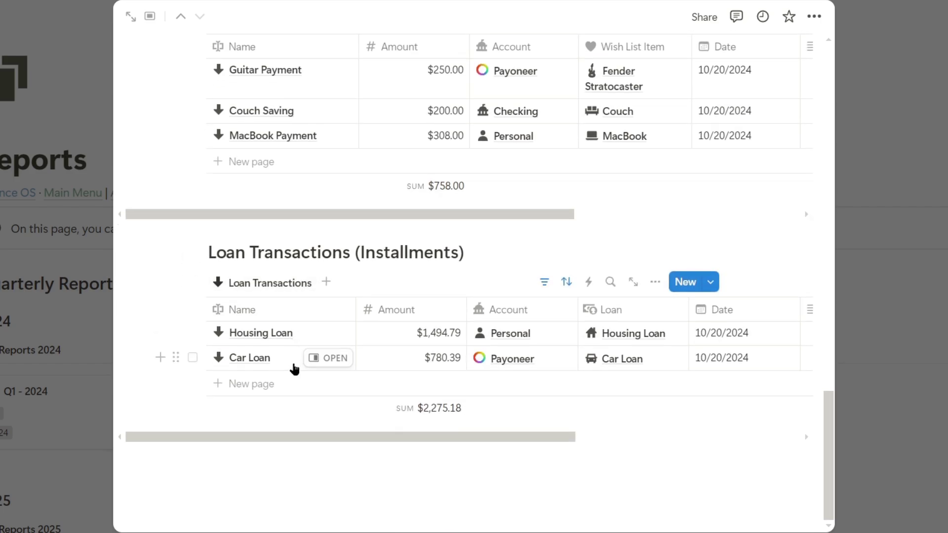
pyautogui.scroll(20, 303, 376)
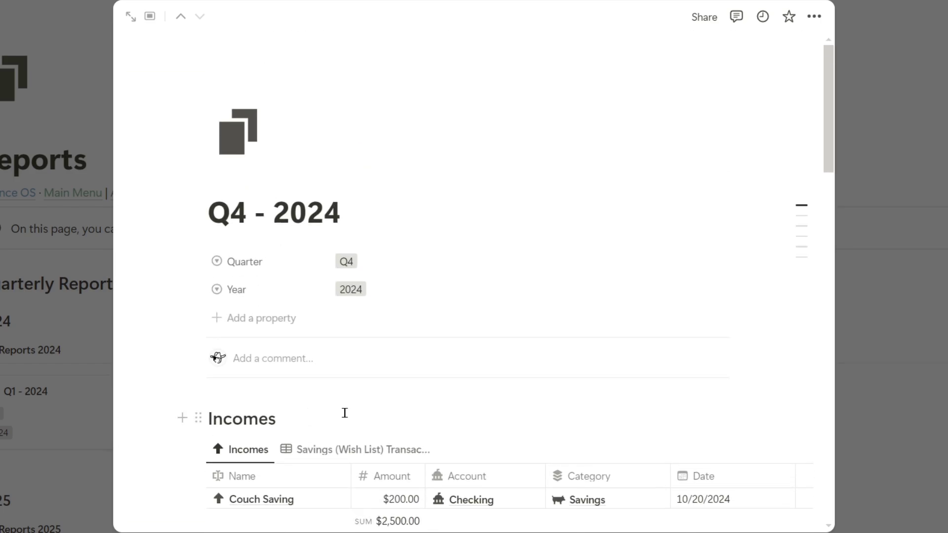
# Close the Q4 - 2024 report, which totals $2,500.00 in incomes, and browse the Reports page.
pyautogui.click(896, 319)
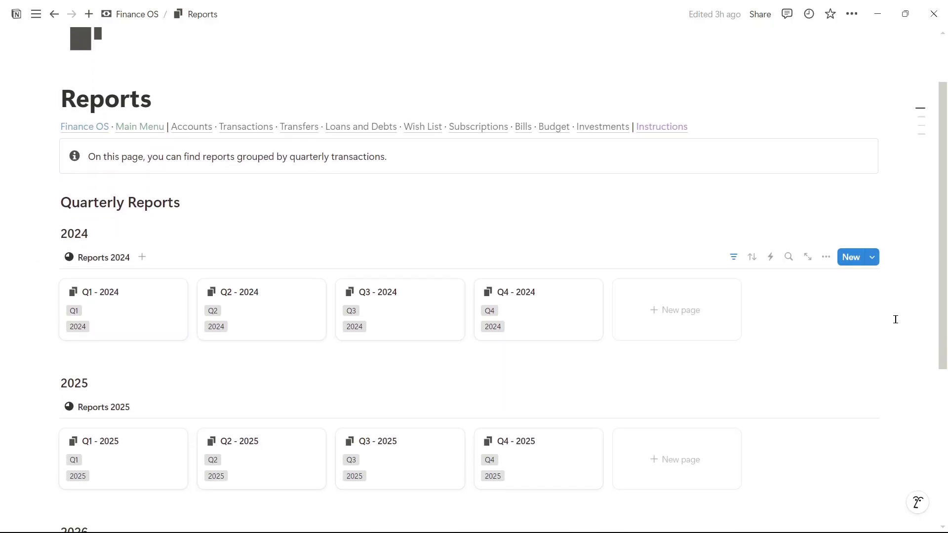
pyautogui.scroll(-2, 896, 319)
pyautogui.scroll(-3, 896, 320)
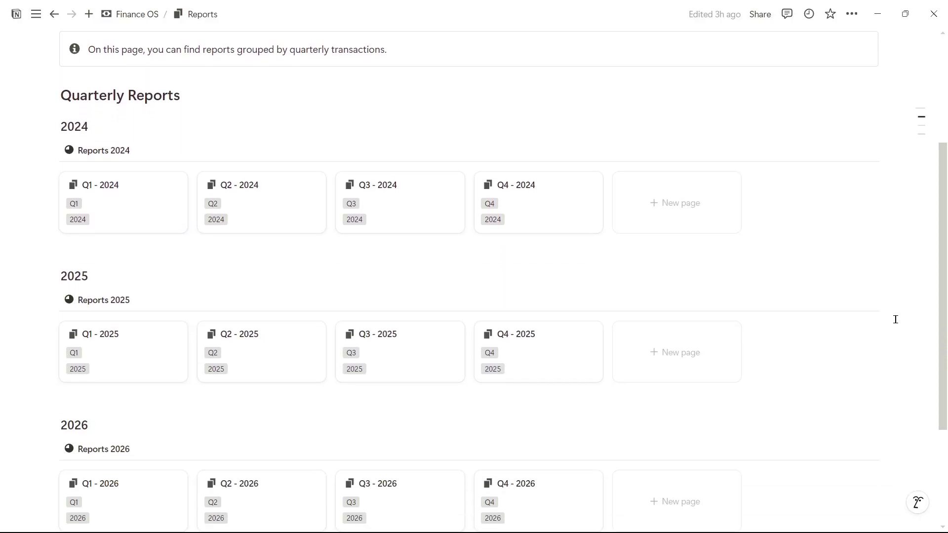
pyautogui.scroll(7, 894, 326)
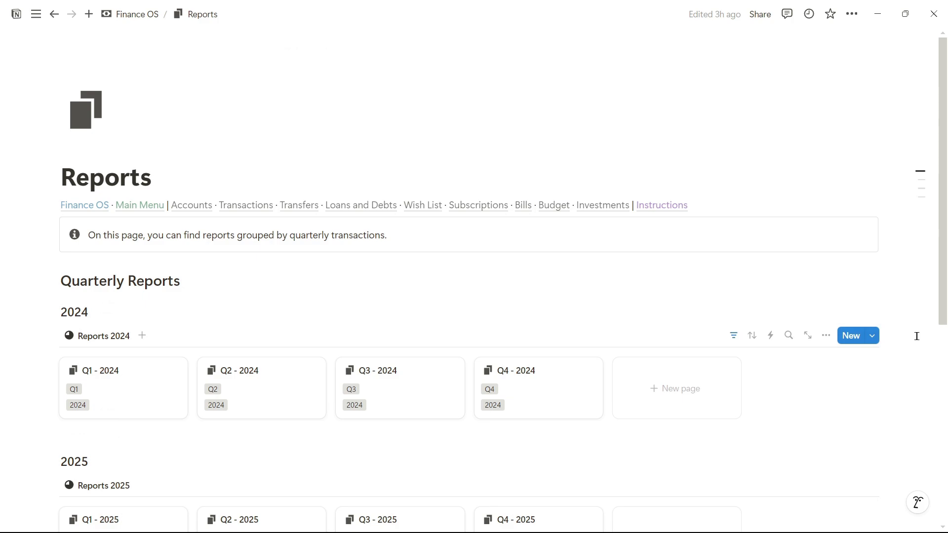
# Leave the Reports page through the Main Menu link for the Finance OS main page.
pyautogui.click(142, 205)
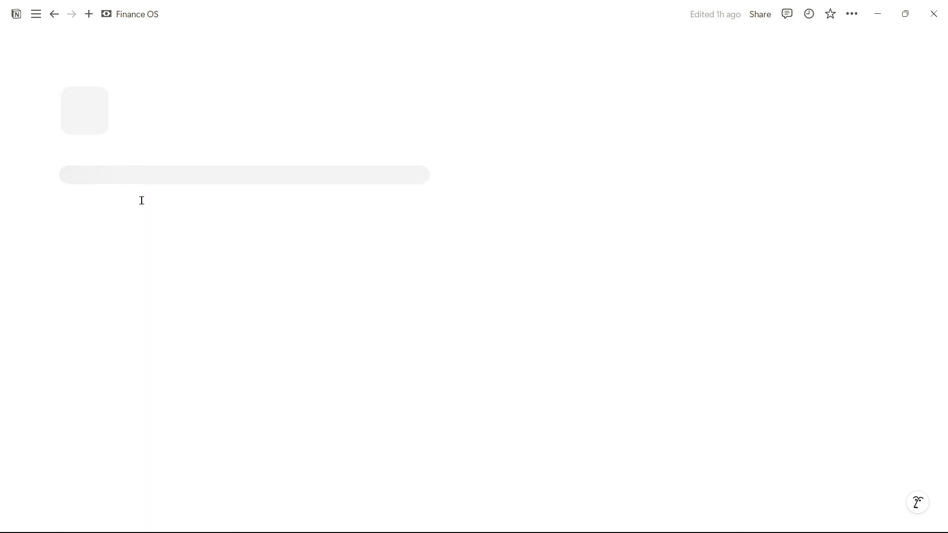